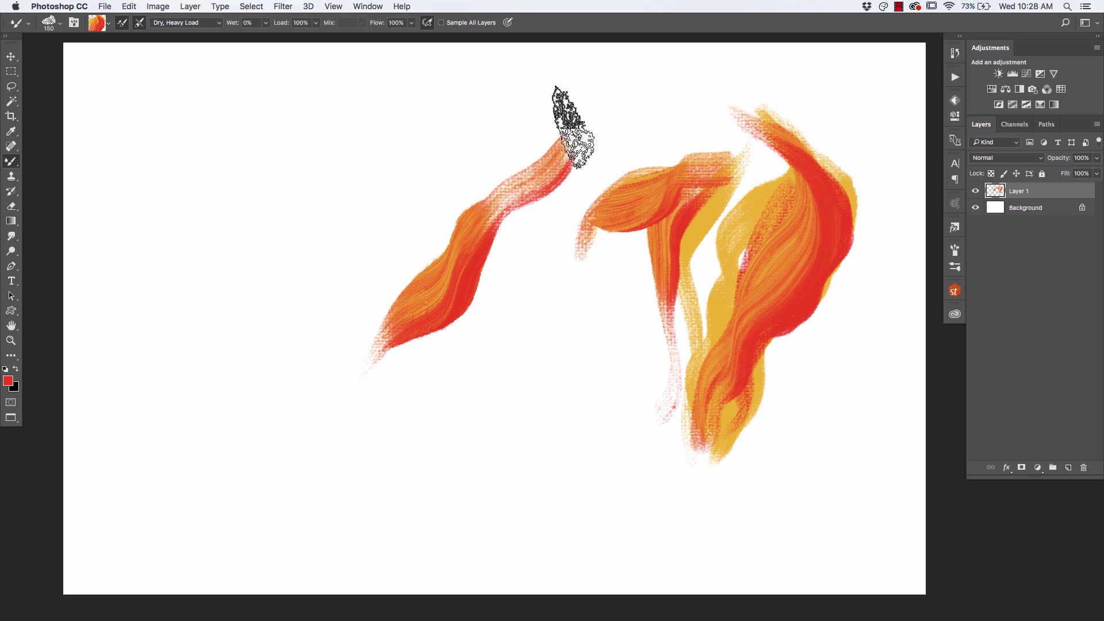
Paint and blend overlapping orange-red mixer strokes down the left and lower left of the canvas
{"action": "left_click_drag", "start_coordinate": [455, 234], "coordinate": [348, 396]}
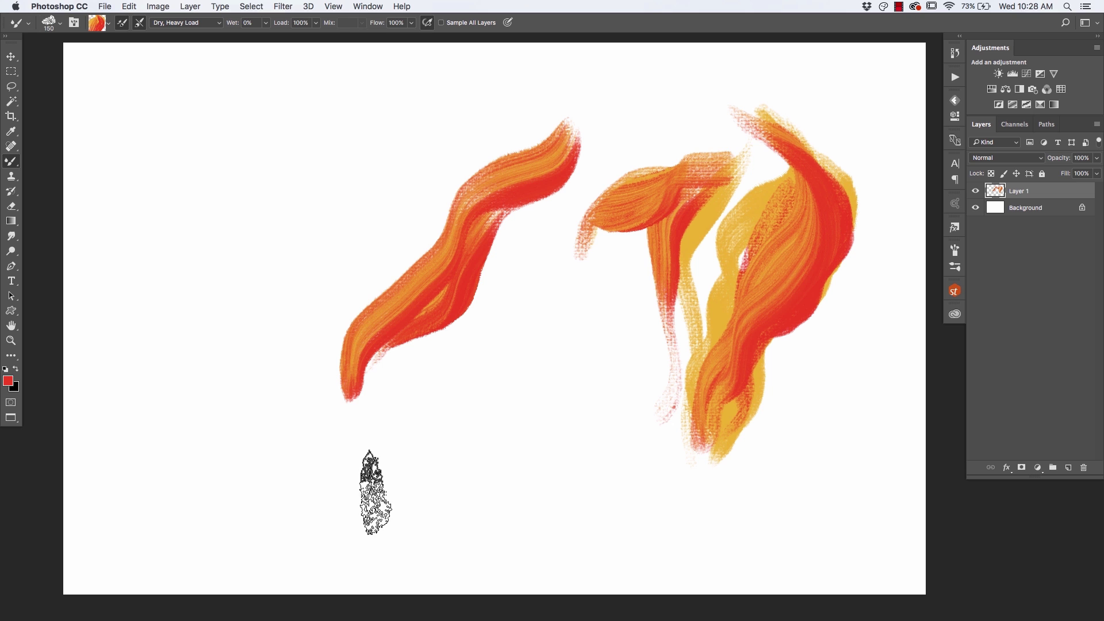
{"action": "mouse_move", "coordinate": [592, 362]}
{"action": "left_mouse_down"}
{"action": "mouse_move", "coordinate": [532, 413]}
{"action": "mouse_move", "coordinate": [310, 526]}
{"action": "left_mouse_up"}
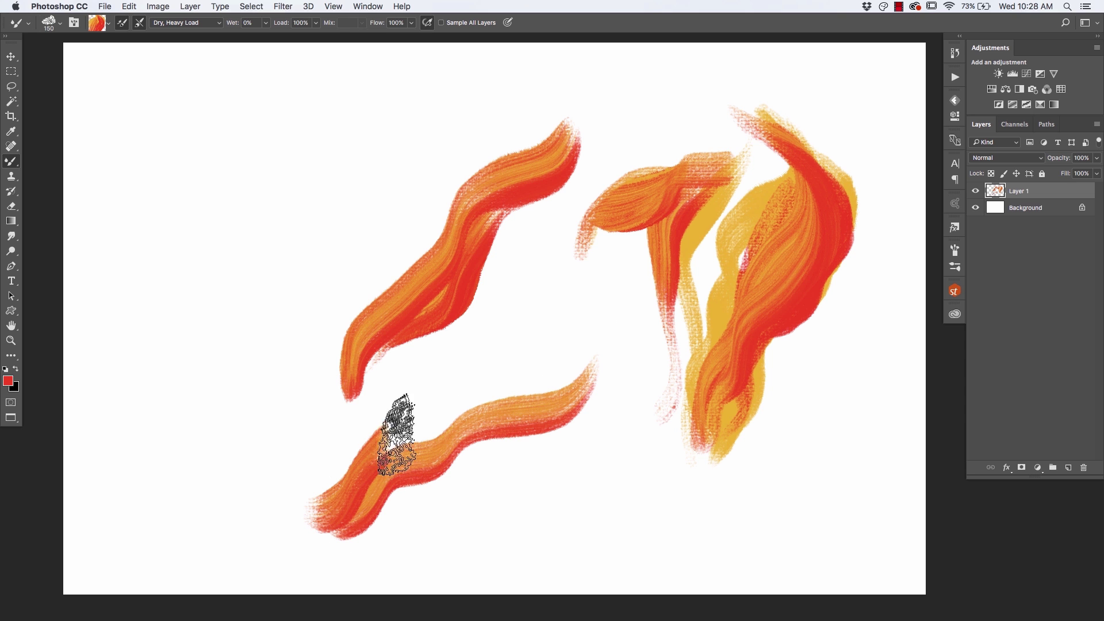
{"action": "mouse_move", "coordinate": [595, 296]}
{"action": "left_mouse_down"}
{"action": "mouse_move", "coordinate": [599, 357]}
{"action": "mouse_move", "coordinate": [340, 505]}
{"action": "mouse_move", "coordinate": [424, 419]}
{"action": "mouse_move", "coordinate": [603, 333]}
{"action": "left_mouse_up"}
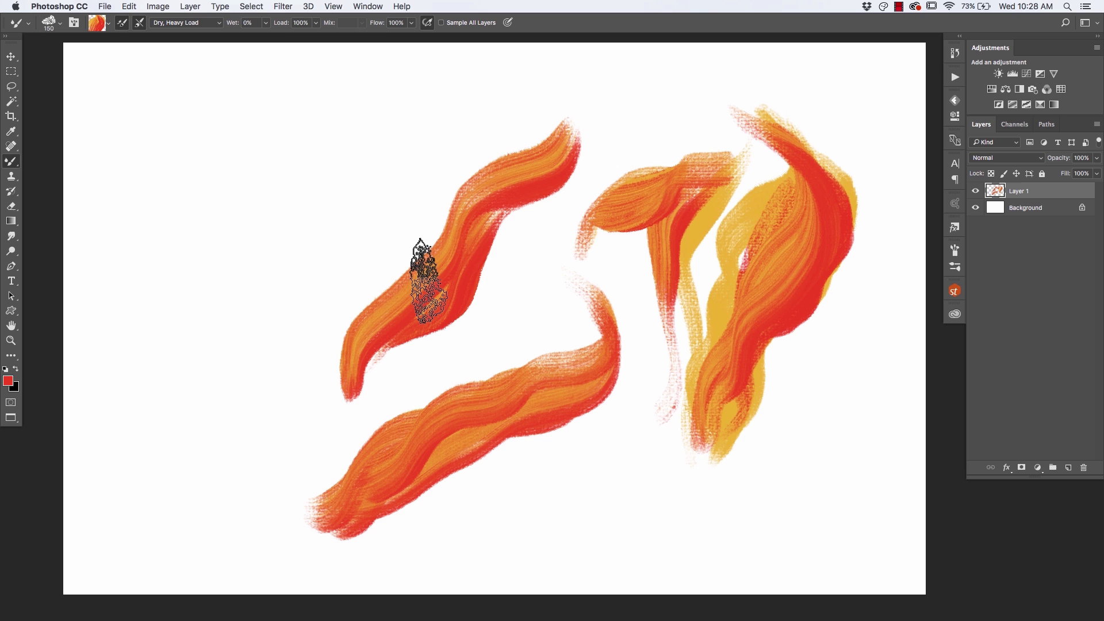
{"action": "mouse_move", "coordinate": [263, 117]}
{"action": "left_mouse_down"}
{"action": "mouse_move", "coordinate": [246, 326]}
{"action": "mouse_move", "coordinate": [259, 457]}
{"action": "left_mouse_up"}
{"action": "mouse_move", "coordinate": [230, 105]}
{"action": "left_mouse_down"}
{"action": "mouse_move", "coordinate": [256, 122]}
{"action": "mouse_move", "coordinate": [234, 244]}
{"action": "mouse_move", "coordinate": [227, 408]}
{"action": "left_mouse_up"}
{"action": "left_click_drag", "start_coordinate": [240, 370], "coordinate": [253, 146]}
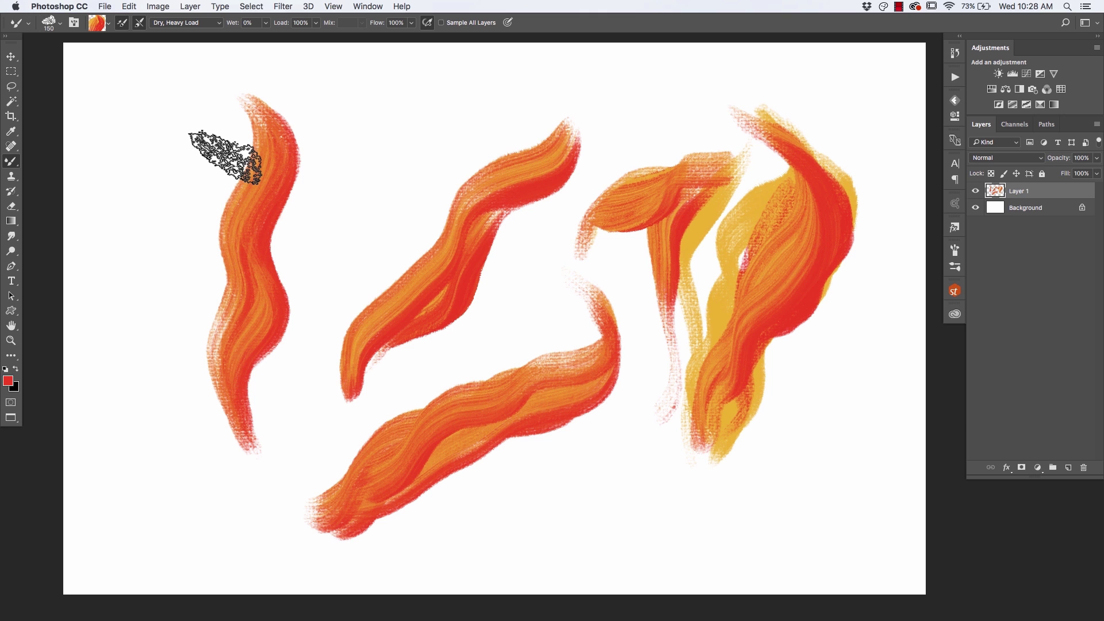
Add a long curving bottom stroke, a looping stroke and a thick orange-red sweep toward the centre
{"action": "mouse_move", "coordinate": [710, 411]}
{"action": "left_mouse_down"}
{"action": "mouse_move", "coordinate": [702, 444]}
{"action": "mouse_move", "coordinate": [501, 414]}
{"action": "mouse_move", "coordinate": [239, 438]}
{"action": "mouse_move", "coordinate": [434, 109]}
{"action": "left_mouse_up"}
{"action": "mouse_move", "coordinate": [178, 301]}
{"action": "left_mouse_down"}
{"action": "mouse_move", "coordinate": [161, 148]}
{"action": "mouse_move", "coordinate": [174, 463]}
{"action": "left_mouse_up"}
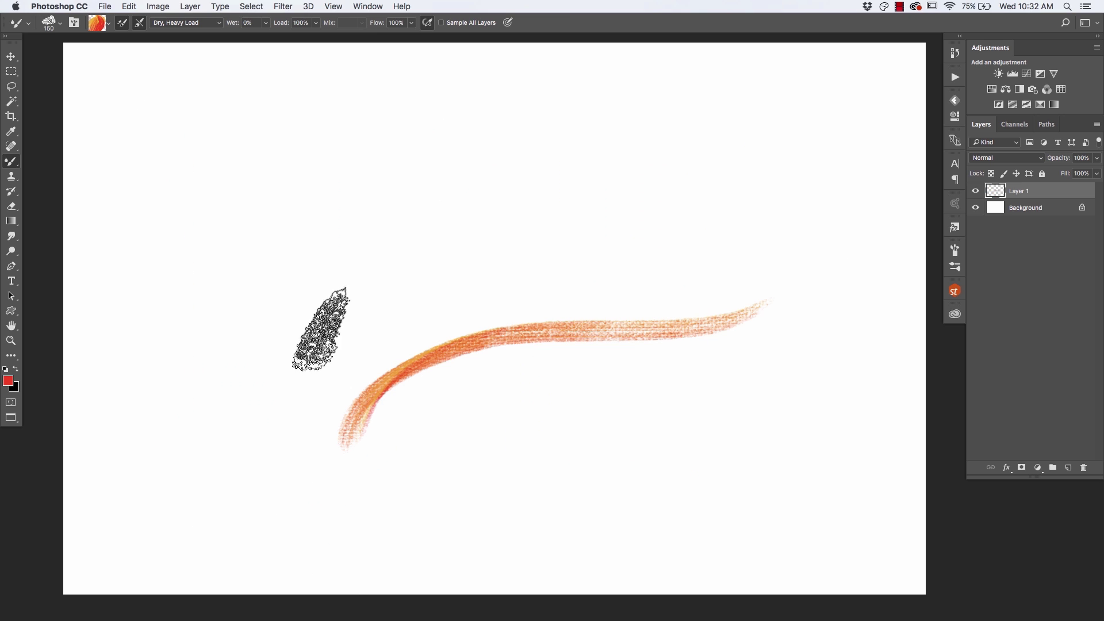
{"action": "mouse_move", "coordinate": [320, 339]}
{"action": "left_mouse_down"}
{"action": "mouse_move", "coordinate": [392, 254]}
{"action": "mouse_move", "coordinate": [415, 142]}
{"action": "mouse_move", "coordinate": [329, 227]}
{"action": "left_mouse_up"}
{"action": "mouse_move", "coordinate": [706, 175]}
{"action": "left_mouse_down"}
{"action": "mouse_move", "coordinate": [518, 246]}
{"action": "mouse_move", "coordinate": [401, 331]}
{"action": "mouse_move", "coordinate": [611, 234]}
{"action": "mouse_move", "coordinate": [697, 103]}
{"action": "mouse_move", "coordinate": [397, 348]}
{"action": "left_mouse_up"}
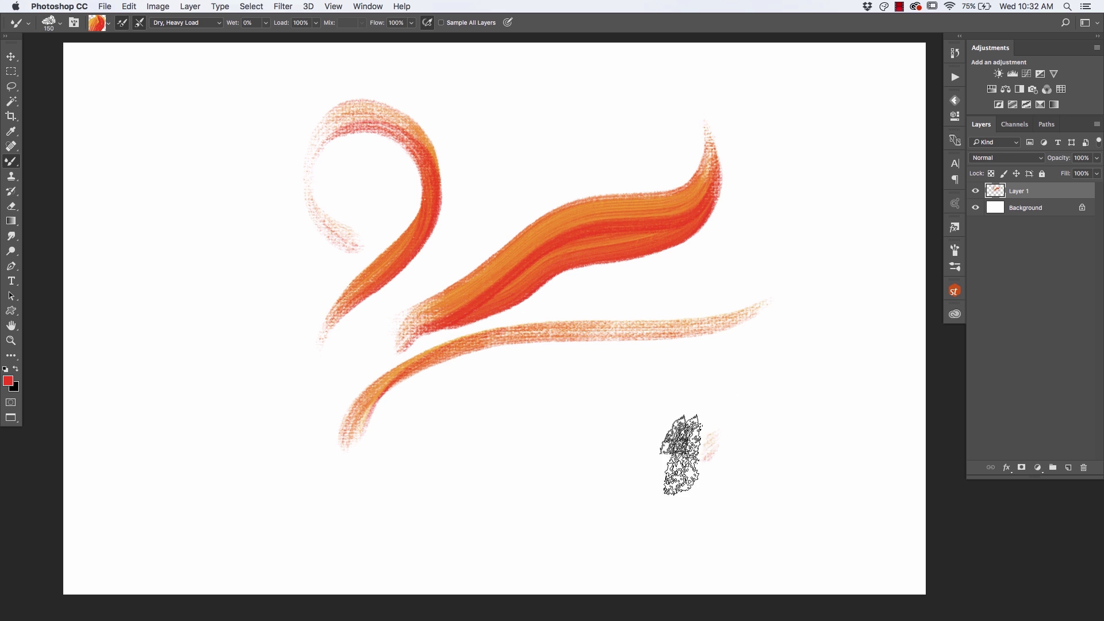
Add an orange-red stroke at the lower right and bring up the MUNCH brush presets list
{"action": "mouse_move", "coordinate": [704, 445]}
{"action": "left_mouse_down"}
{"action": "mouse_move", "coordinate": [427, 496]}
{"action": "mouse_move", "coordinate": [500, 434]}
{"action": "mouse_move", "coordinate": [685, 424]}
{"action": "mouse_move", "coordinate": [778, 359]}
{"action": "left_mouse_up"}
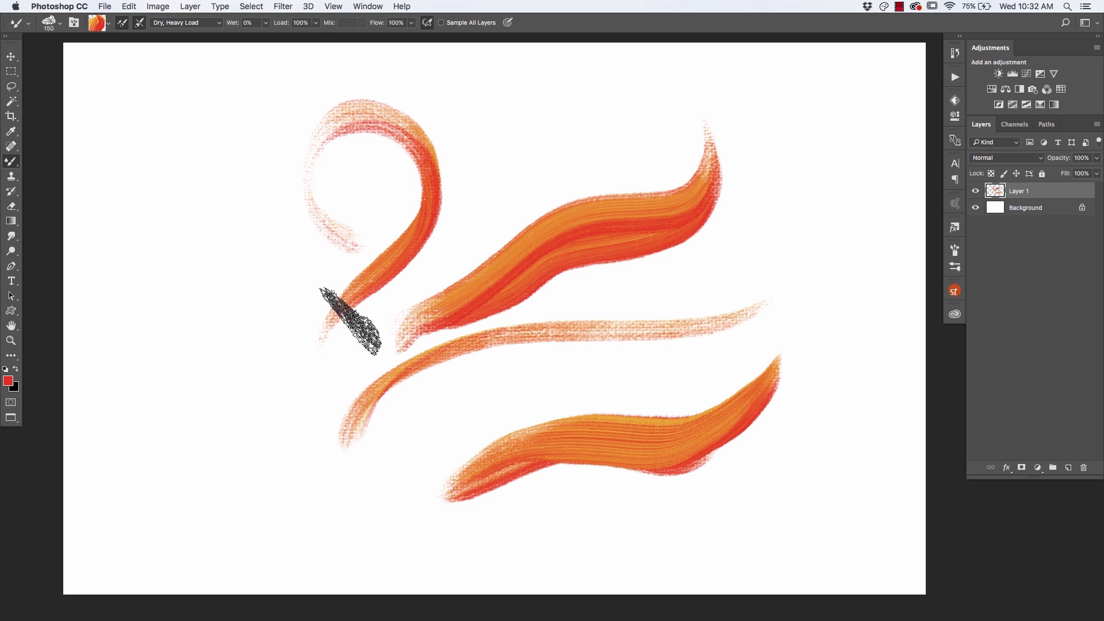
{"action": "left_click", "coordinate": [27, 23]}
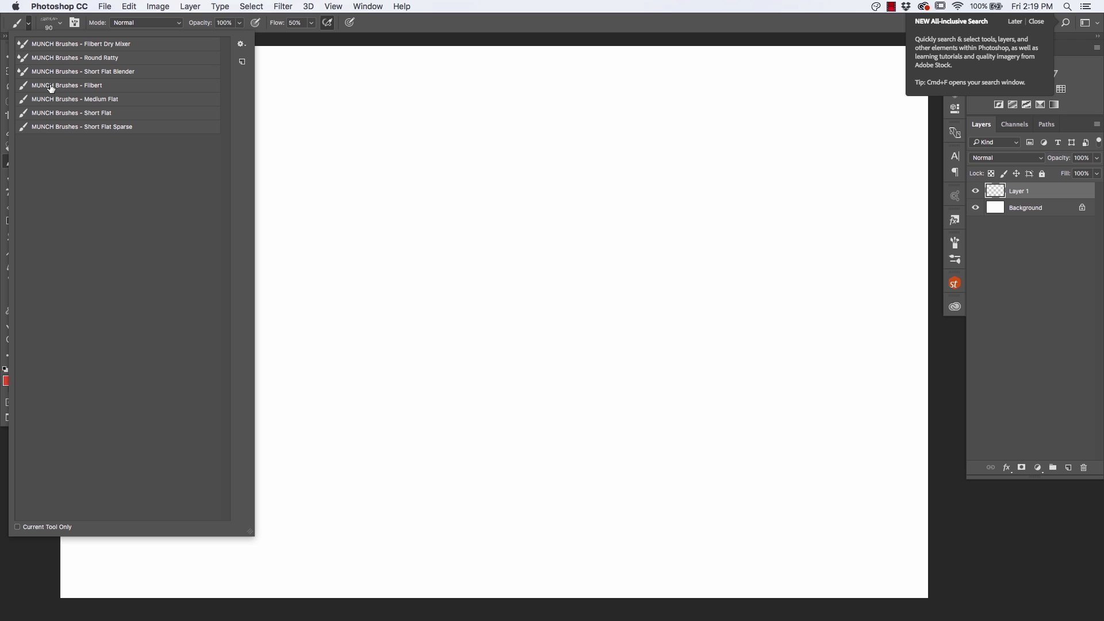
Load the MUNCH Brushes - Filbert preset at size 152 and 100% flow
{"action": "left_click", "coordinate": [68, 86]}
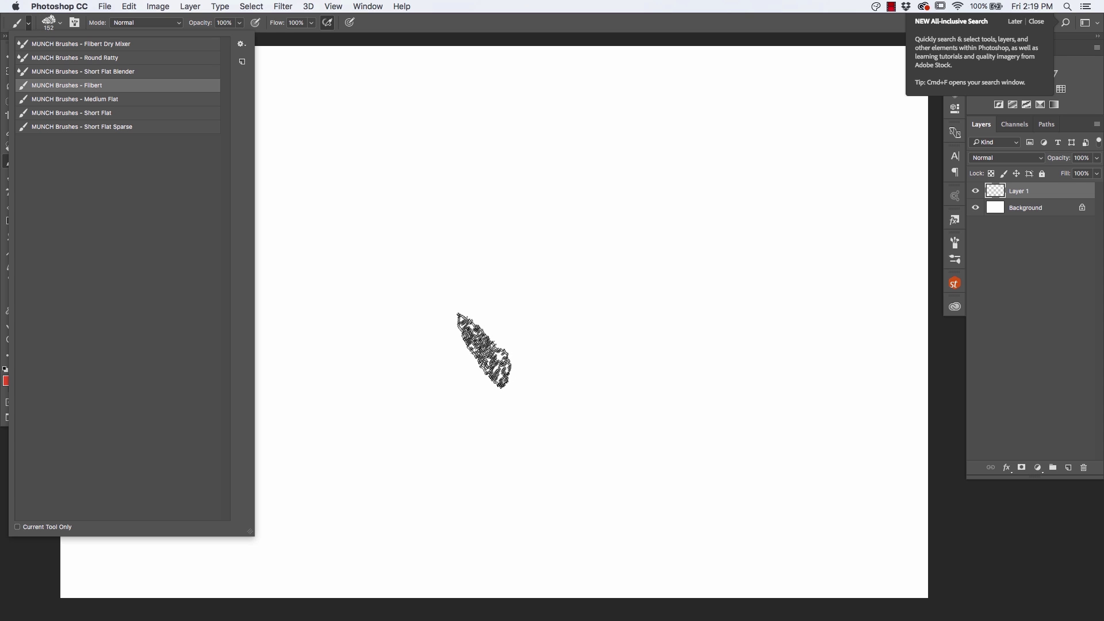
{"action": "left_click", "coordinate": [483, 350]}
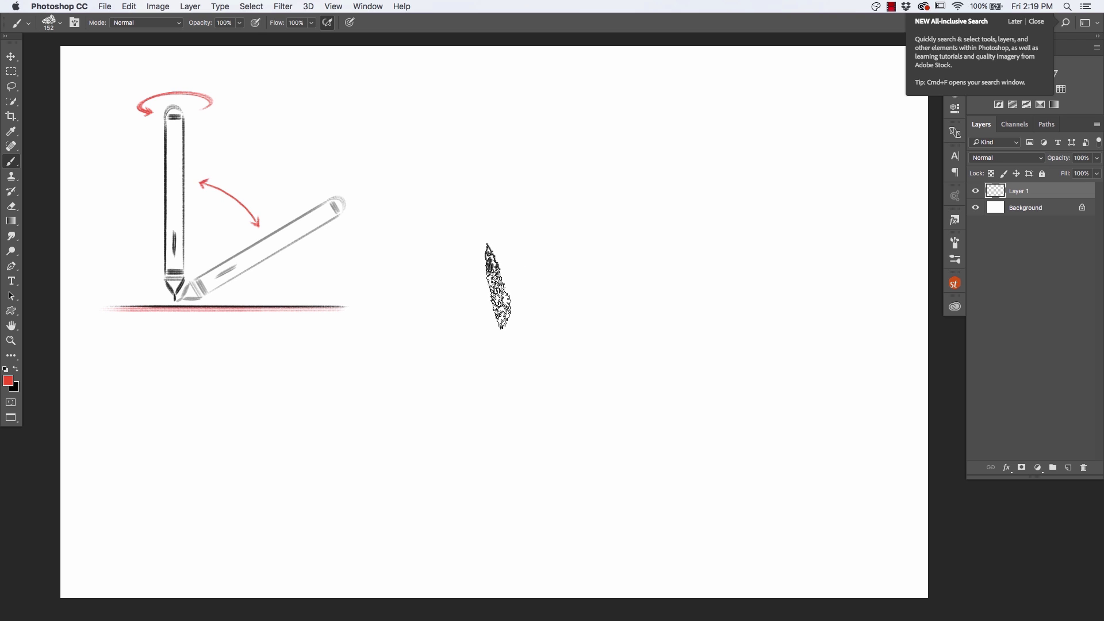
Paint a long red diagonal Filbert stroke beside a cluster of red and pale pink diagonals
{"action": "key", "text": "Delete"}
{"action": "mouse_move", "coordinate": [363, 189]}
{"action": "left_mouse_down"}
{"action": "mouse_move", "coordinate": [518, 358]}
{"action": "mouse_move", "coordinate": [505, 397]}
{"action": "mouse_move", "coordinate": [313, 283]}
{"action": "left_mouse_up"}
{"action": "mouse_move", "coordinate": [506, 236]}
{"action": "left_mouse_down"}
{"action": "mouse_move", "coordinate": [698, 291]}
{"action": "mouse_move", "coordinate": [707, 316]}
{"action": "left_mouse_up"}
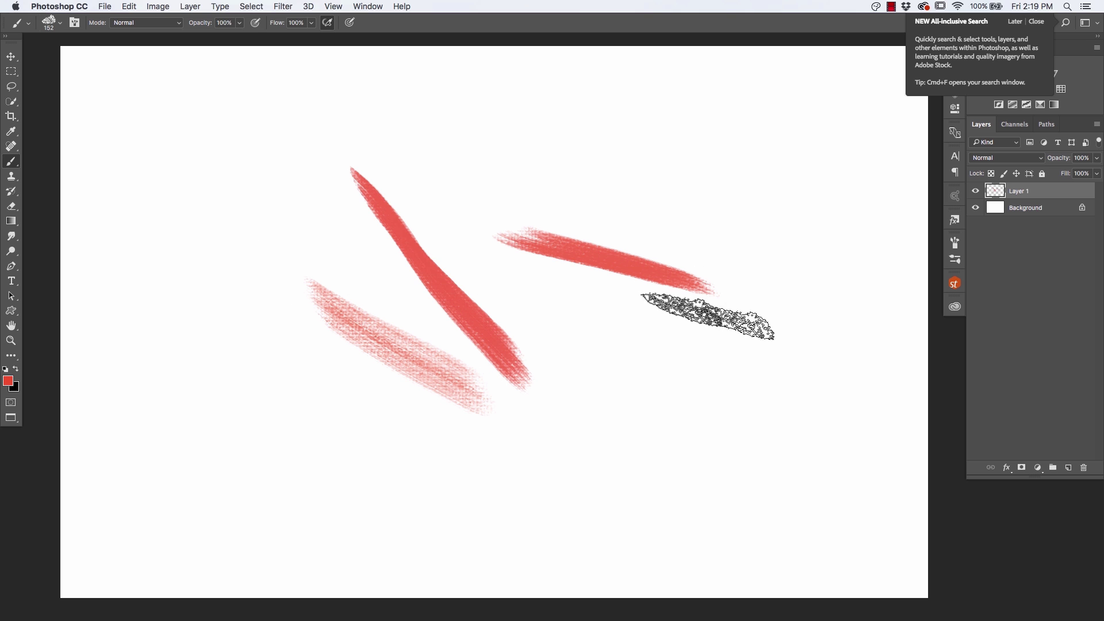
{"action": "left_click_drag", "start_coordinate": [544, 269], "coordinate": [715, 296]}
{"action": "left_click_drag", "start_coordinate": [560, 290], "coordinate": [741, 322]}
{"action": "left_click_drag", "start_coordinate": [589, 340], "coordinate": [747, 394]}
{"action": "left_click_drag", "start_coordinate": [607, 356], "coordinate": [705, 402]}
{"action": "left_click_drag", "start_coordinate": [589, 388], "coordinate": [759, 445]}
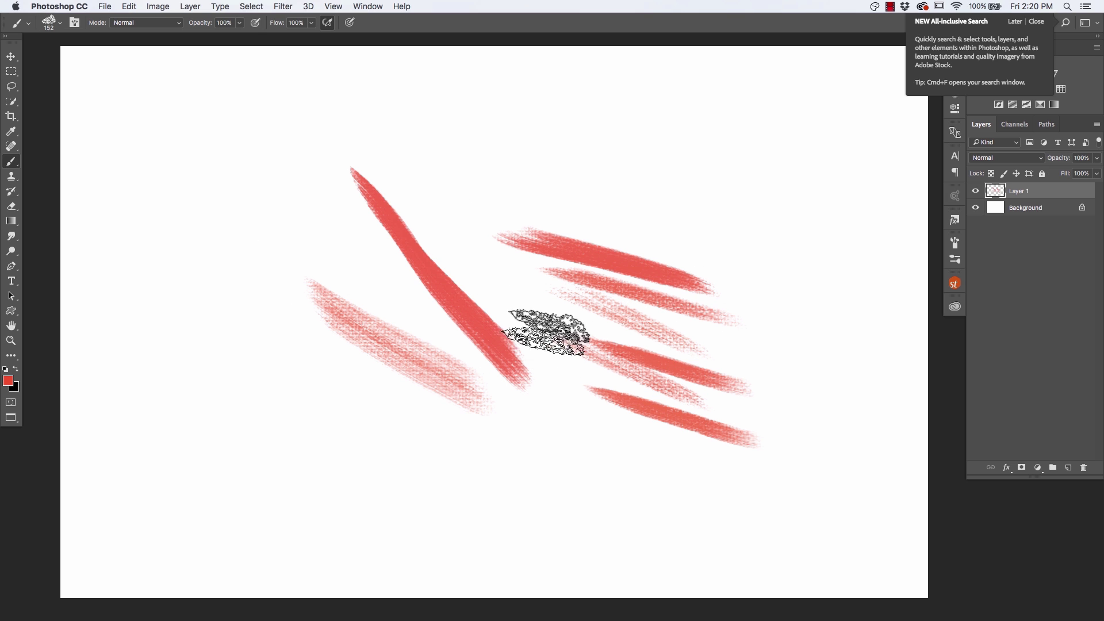
{"action": "left_click_drag", "start_coordinate": [738, 235], "coordinate": [552, 164]}
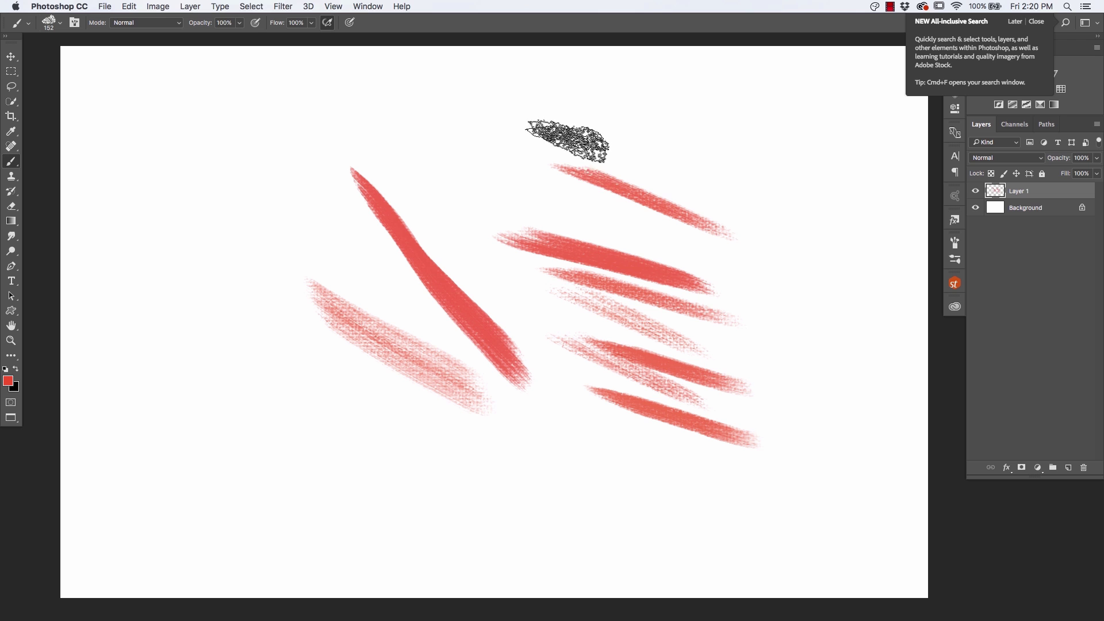
Add red strokes across the top, down the left, along the right edge and a broad band near the bottom
{"action": "mouse_move", "coordinate": [699, 132]}
{"action": "left_mouse_down"}
{"action": "mouse_move", "coordinate": [481, 98]}
{"action": "mouse_move", "coordinate": [198, 173]}
{"action": "left_mouse_up"}
{"action": "left_click_drag", "start_coordinate": [264, 233], "coordinate": [290, 485]}
{"action": "left_click_drag", "start_coordinate": [468, 520], "coordinate": [368, 434]}
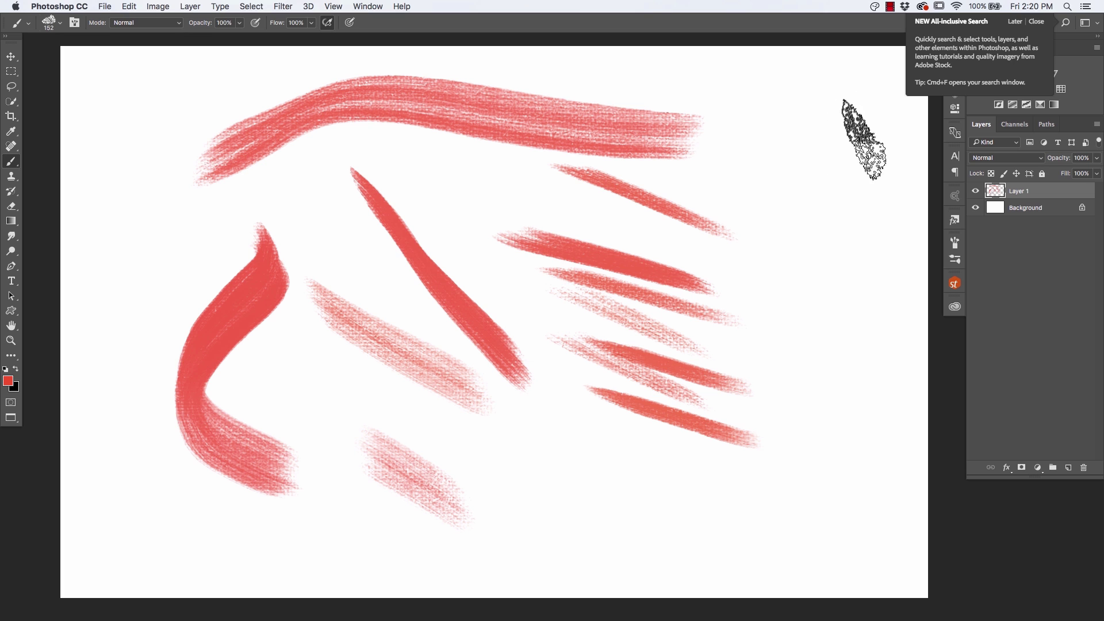
{"action": "mouse_move", "coordinate": [817, 391]}
{"action": "left_mouse_down"}
{"action": "mouse_move", "coordinate": [833, 192]}
{"action": "mouse_move", "coordinate": [762, 379]}
{"action": "left_mouse_up"}
{"action": "mouse_move", "coordinate": [804, 144]}
{"action": "left_mouse_down"}
{"action": "mouse_move", "coordinate": [789, 227]}
{"action": "mouse_move", "coordinate": [801, 320]}
{"action": "left_mouse_up"}
{"action": "left_click_drag", "start_coordinate": [833, 100], "coordinate": [813, 381]}
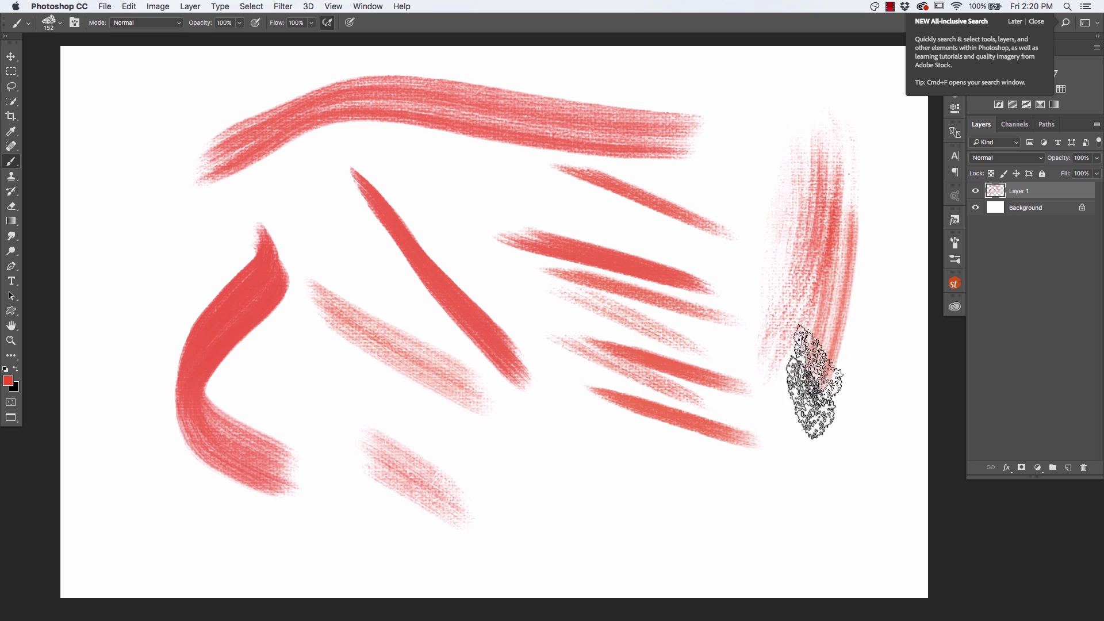
{"action": "mouse_move", "coordinate": [771, 517]}
{"action": "left_mouse_down"}
{"action": "mouse_move", "coordinate": [597, 485]}
{"action": "mouse_move", "coordinate": [760, 525]}
{"action": "mouse_move", "coordinate": [507, 496]}
{"action": "mouse_move", "coordinate": [652, 486]}
{"action": "left_mouse_up"}
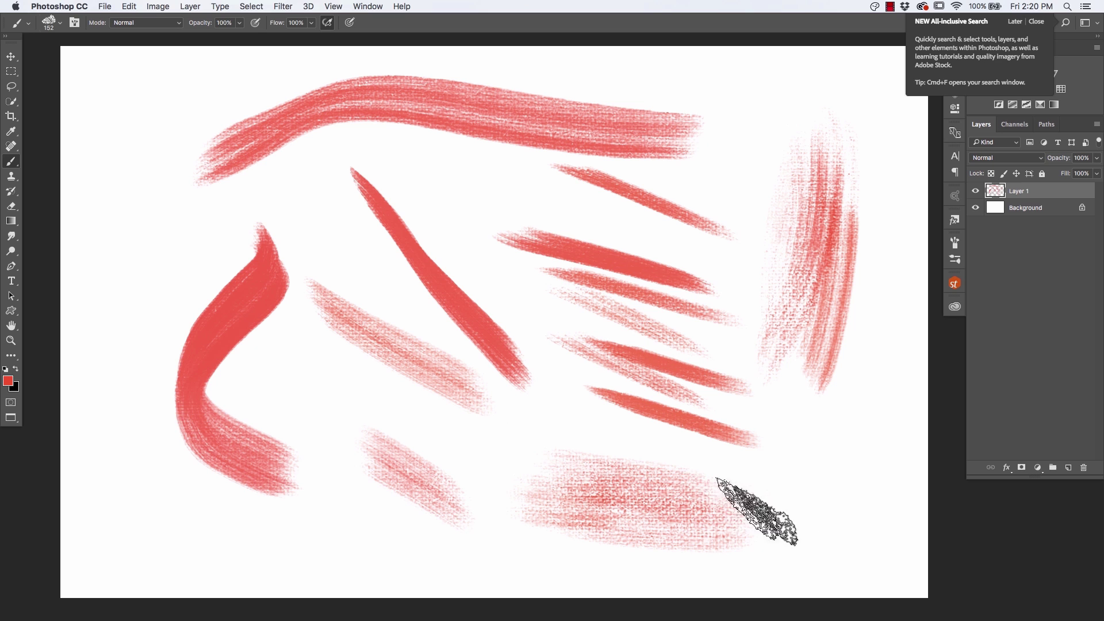
{"action": "mouse_move", "coordinate": [789, 532]}
{"action": "left_mouse_down"}
{"action": "mouse_move", "coordinate": [342, 421]}
{"action": "mouse_move", "coordinate": [371, 433]}
{"action": "left_mouse_up"}
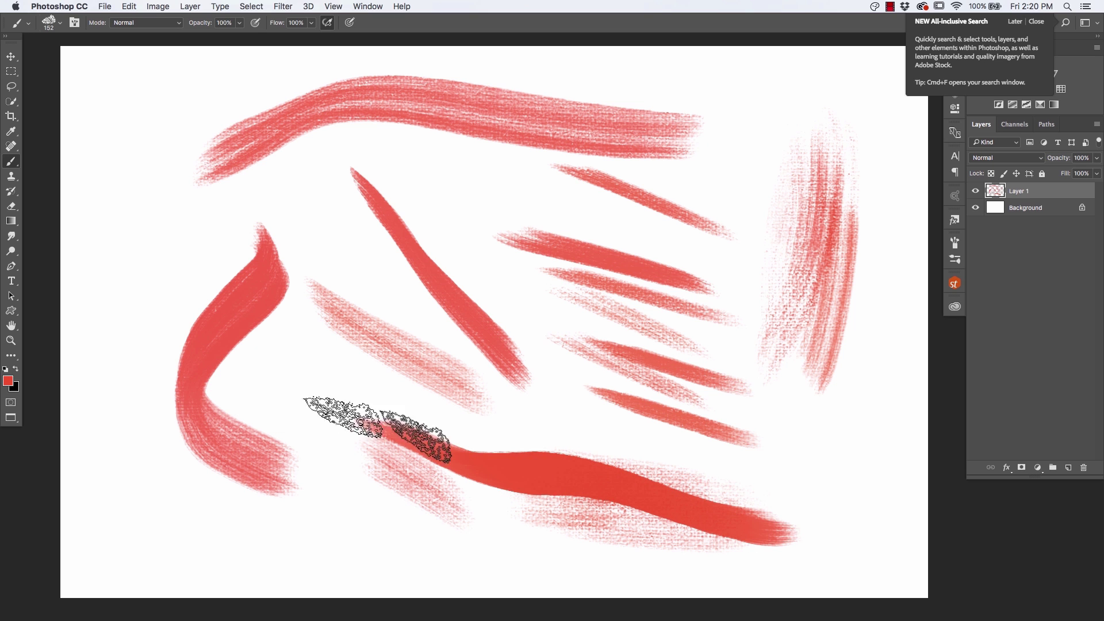
{"action": "mouse_move", "coordinate": [615, 478]}
{"action": "left_mouse_down"}
{"action": "mouse_move", "coordinate": [296, 419]}
{"action": "mouse_move", "coordinate": [685, 505]}
{"action": "mouse_move", "coordinate": [598, 455]}
{"action": "mouse_move", "coordinate": [363, 426]}
{"action": "left_mouse_up"}
{"action": "left_click_drag", "start_coordinate": [485, 431], "coordinate": [291, 382]}
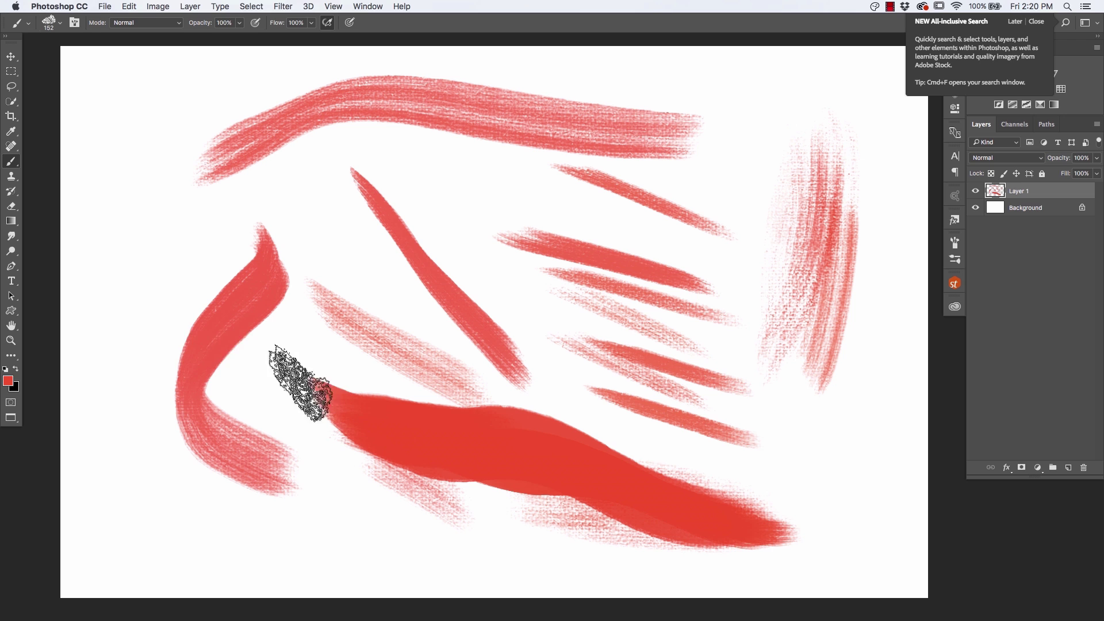
Add a wavy far-left stroke and a few more red strokes, then erase everything on Layer 1
{"action": "mouse_move", "coordinate": [119, 122]}
{"action": "left_mouse_down"}
{"action": "mouse_move", "coordinate": [149, 471]}
{"action": "mouse_move", "coordinate": [104, 242]}
{"action": "mouse_move", "coordinate": [147, 173]}
{"action": "mouse_move", "coordinate": [209, 522]}
{"action": "left_mouse_up"}
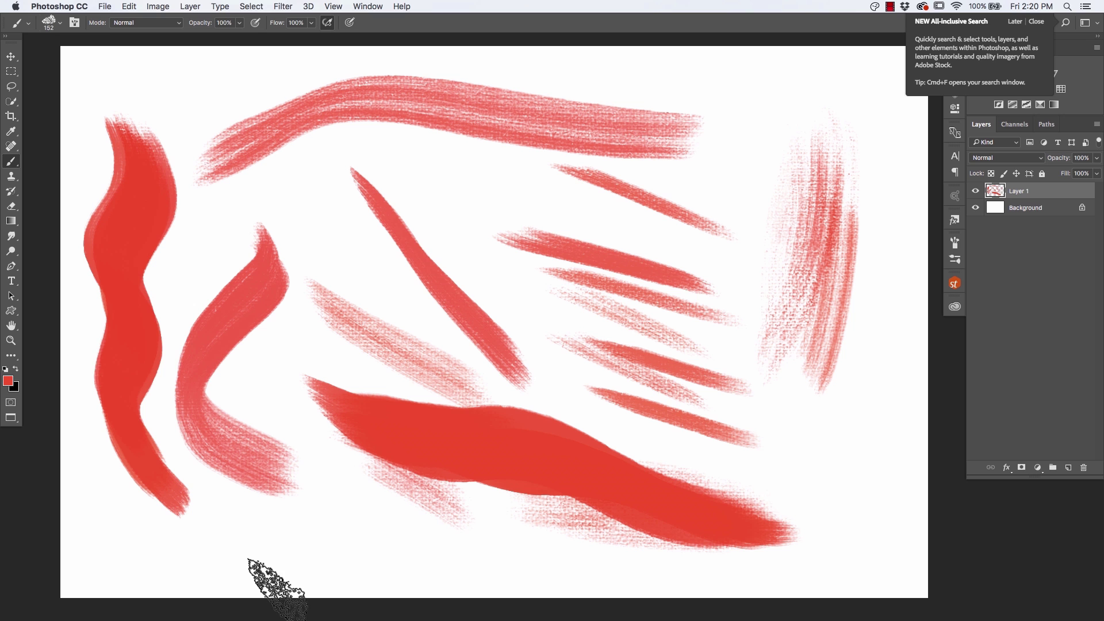
{"action": "mouse_move", "coordinate": [493, 160]}
{"action": "left_mouse_down"}
{"action": "mouse_move", "coordinate": [500, 197]}
{"action": "mouse_move", "coordinate": [463, 234]}
{"action": "mouse_move", "coordinate": [414, 151]}
{"action": "left_mouse_up"}
{"action": "mouse_move", "coordinate": [370, 285]}
{"action": "left_mouse_down"}
{"action": "mouse_move", "coordinate": [309, 198]}
{"action": "mouse_move", "coordinate": [327, 210]}
{"action": "left_mouse_up"}
{"action": "left_click_drag", "start_coordinate": [779, 156], "coordinate": [547, 325]}
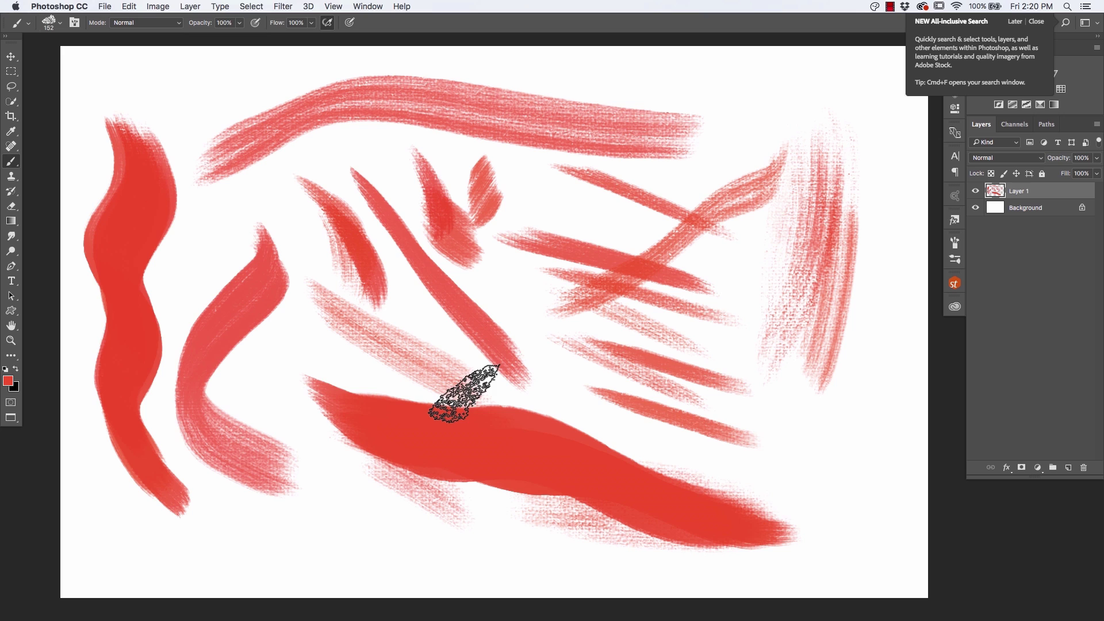
{"action": "key", "text": "BackSpace"}
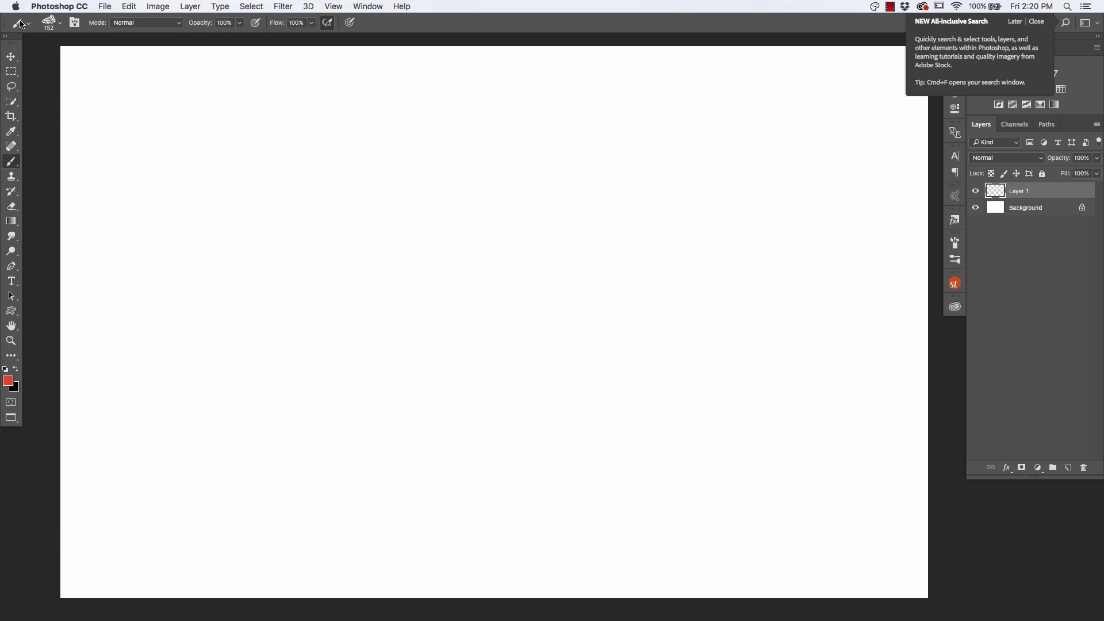
Switch to the MUNCH Brushes - Medium Flat preset and paint several red bristle strokes
{"action": "left_click", "coordinate": [25, 23]}
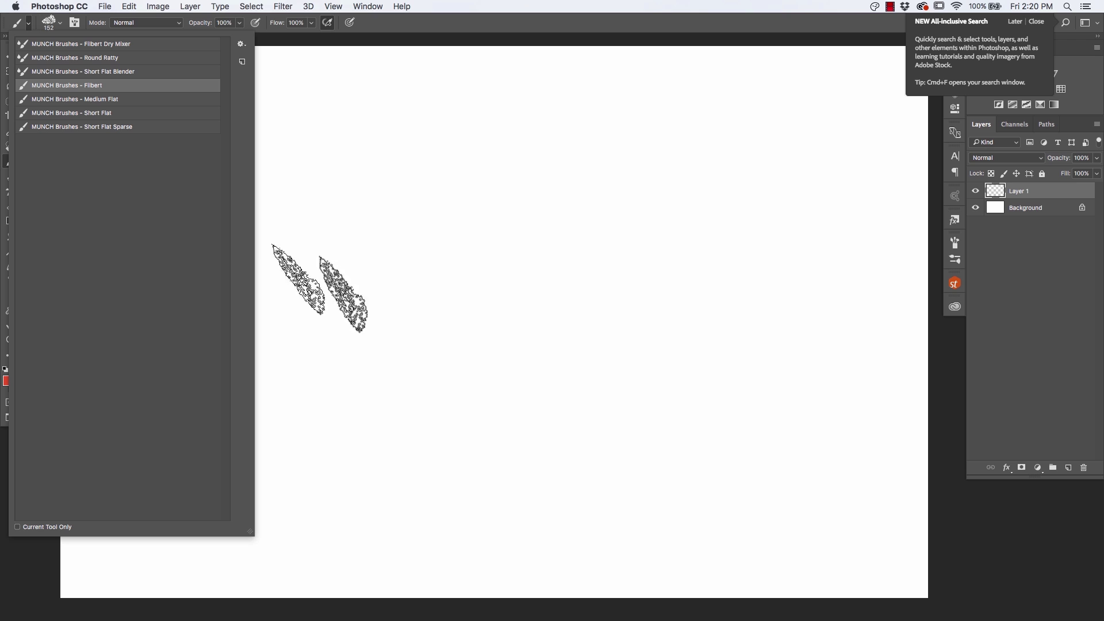
{"action": "left_click", "coordinate": [61, 99]}
{"action": "left_click_drag", "start_coordinate": [575, 224], "coordinate": [368, 379]}
{"action": "mouse_move", "coordinate": [483, 166]}
{"action": "left_mouse_down"}
{"action": "mouse_move", "coordinate": [379, 250]}
{"action": "mouse_move", "coordinate": [451, 138]}
{"action": "left_mouse_up"}
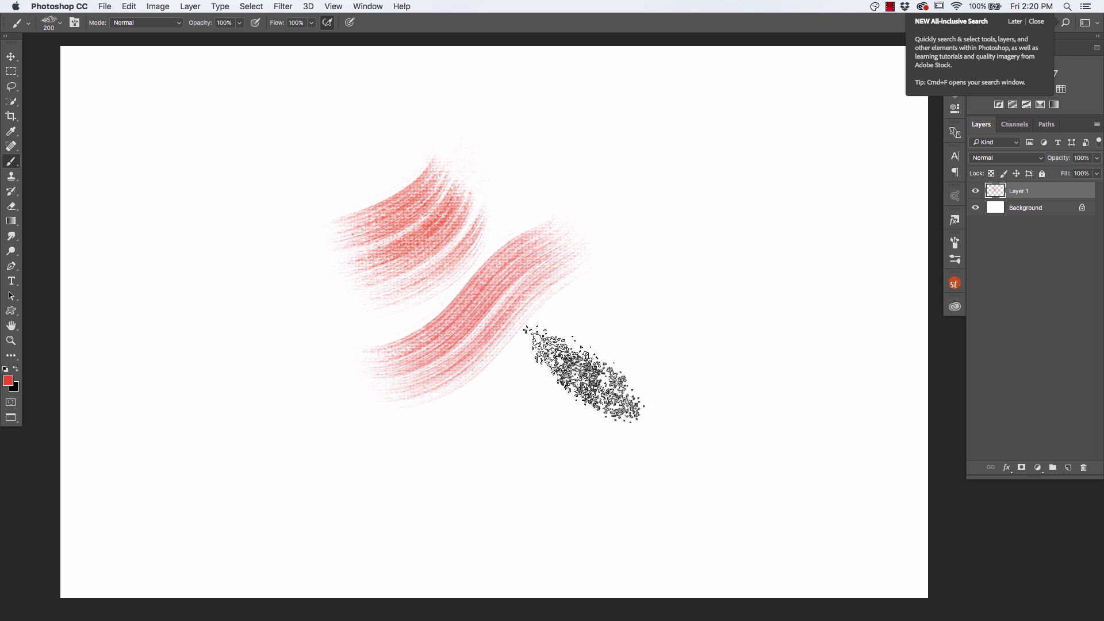
{"action": "left_click_drag", "start_coordinate": [648, 406], "coordinate": [471, 415]}
{"action": "left_click_drag", "start_coordinate": [615, 457], "coordinate": [327, 415]}
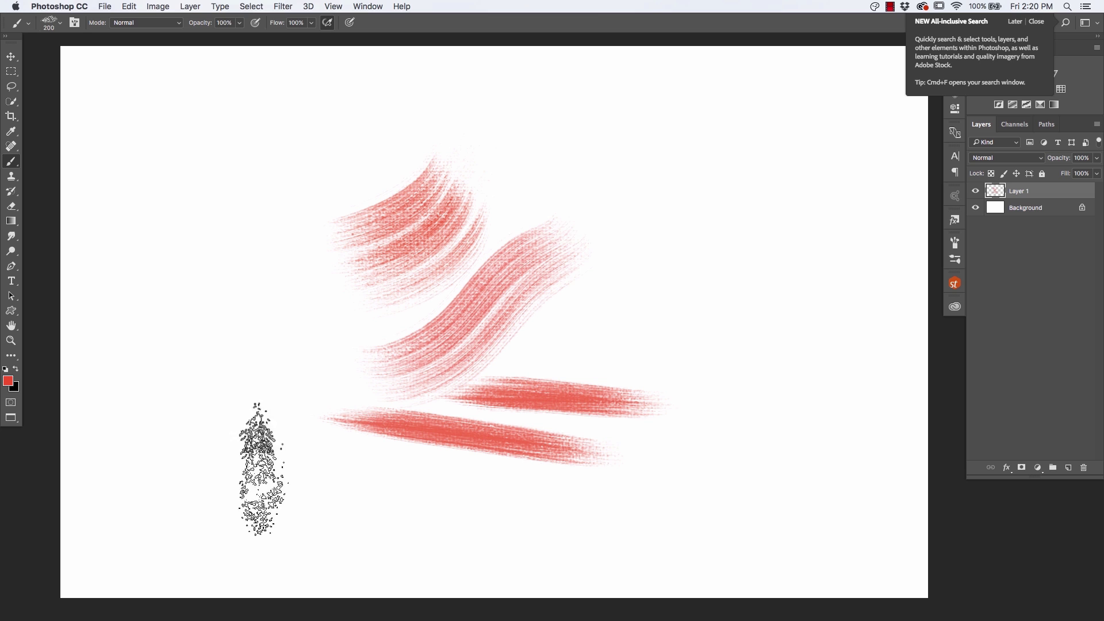
{"action": "left_click_drag", "start_coordinate": [256, 437], "coordinate": [224, 198]}
{"action": "left_click_drag", "start_coordinate": [667, 230], "coordinate": [805, 423]}
{"action": "left_click_drag", "start_coordinate": [601, 223], "coordinate": [799, 414]}
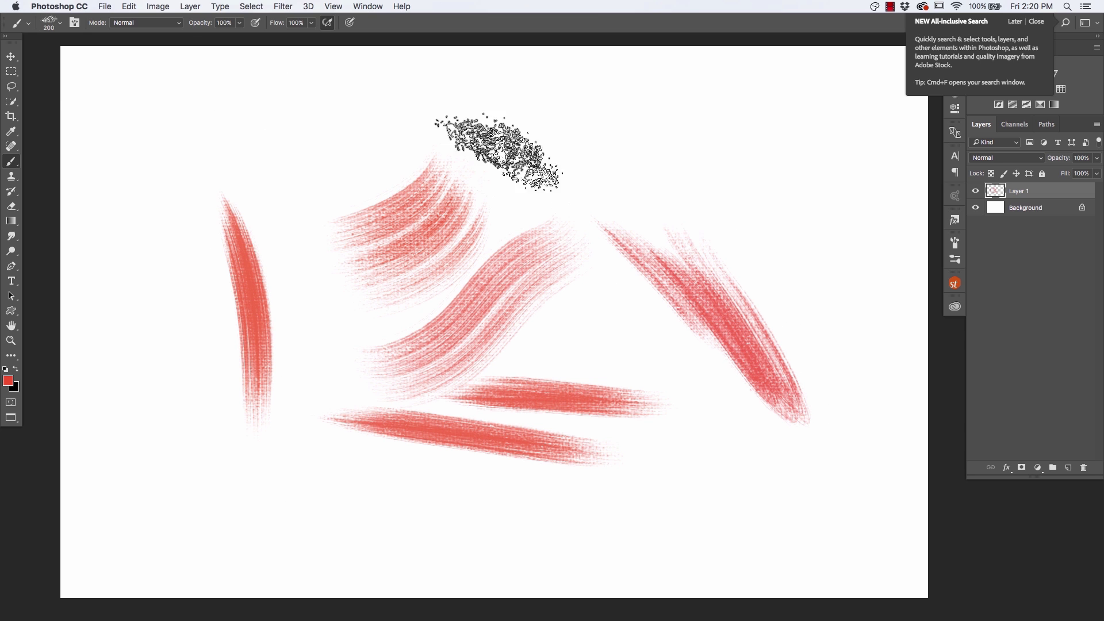
Switch to the Short Flat preset and paint a long top stroke, thin left strokes and a bottom-right crescent
{"action": "left_click", "coordinate": [20, 23]}
{"action": "left_click", "coordinate": [55, 115]}
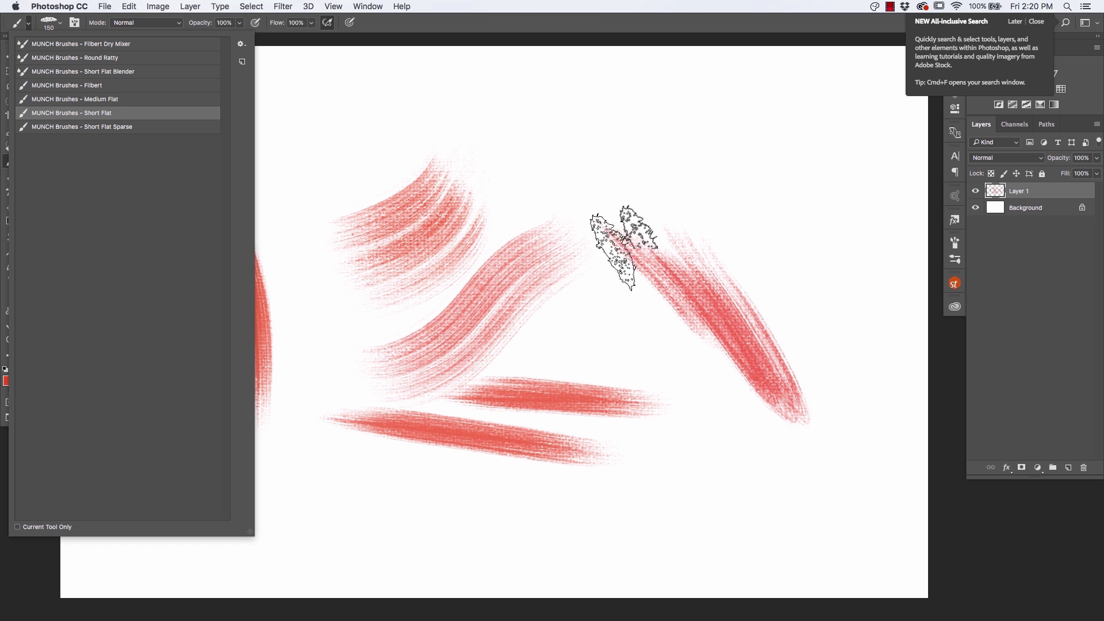
{"action": "left_click", "coordinate": [784, 148]}
{"action": "mouse_move", "coordinate": [783, 148]}
{"action": "left_mouse_down"}
{"action": "mouse_move", "coordinate": [328, 110]}
{"action": "mouse_move", "coordinate": [318, 368]}
{"action": "left_mouse_up"}
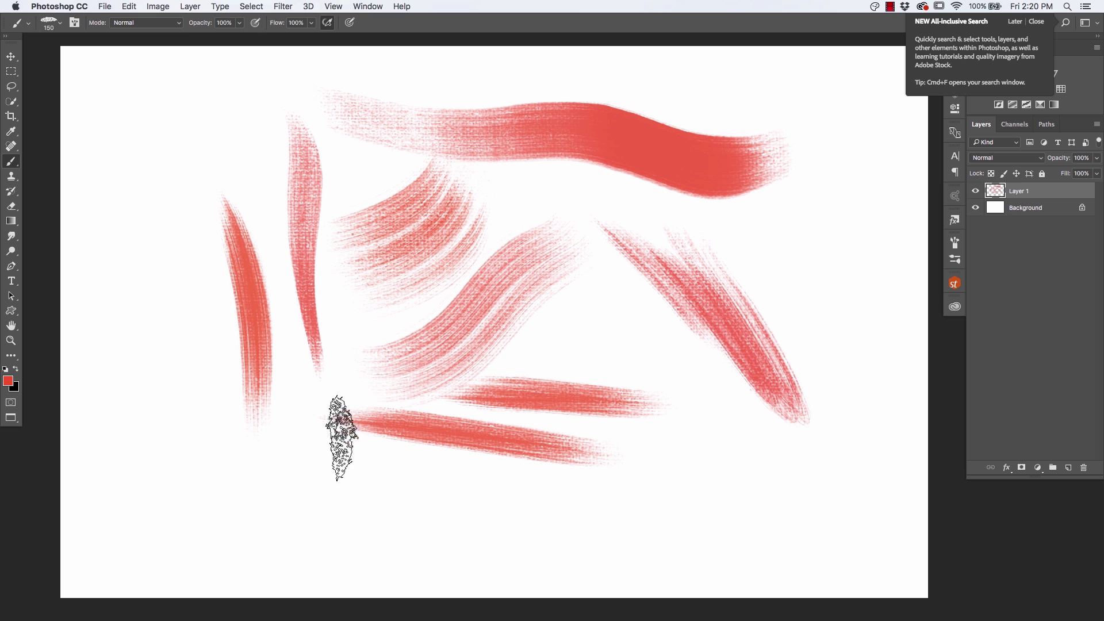
{"action": "mouse_move", "coordinate": [334, 491]}
{"action": "left_mouse_down"}
{"action": "mouse_move", "coordinate": [192, 395]}
{"action": "mouse_move", "coordinate": [128, 168]}
{"action": "left_mouse_up"}
{"action": "mouse_move", "coordinate": [738, 516]}
{"action": "left_mouse_down"}
{"action": "mouse_move", "coordinate": [616, 529]}
{"action": "mouse_move", "coordinate": [547, 518]}
{"action": "mouse_move", "coordinate": [616, 523]}
{"action": "mouse_move", "coordinate": [753, 460]}
{"action": "left_mouse_up"}
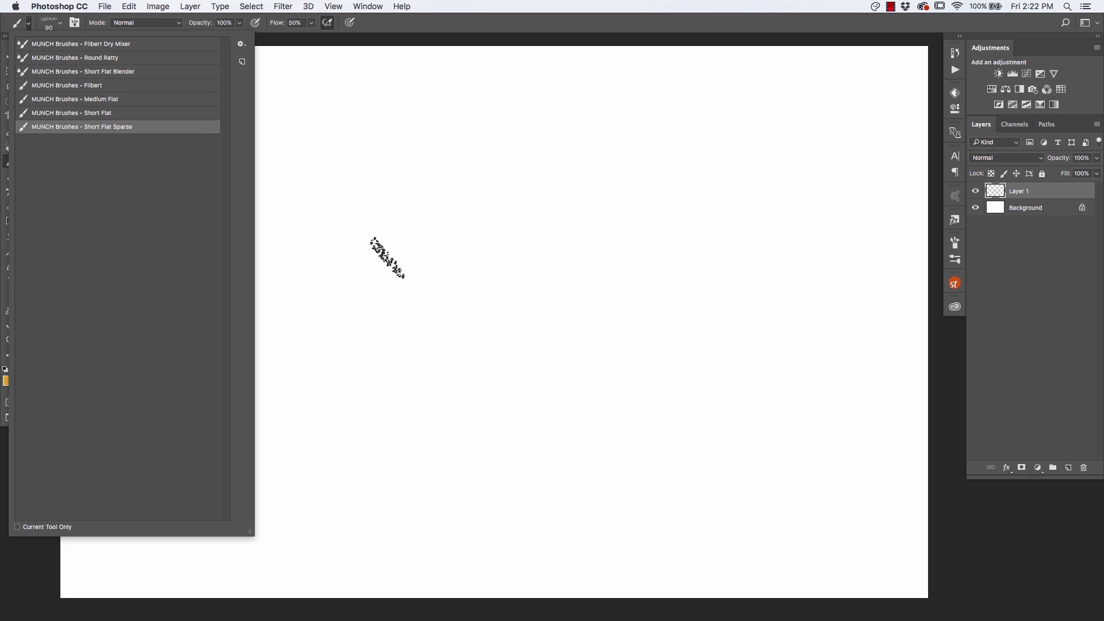
Paint sparse orange strokes at 50% flow: a central wavy line, left zigzag and sweeps, feathery marks at right
{"action": "left_click", "coordinate": [387, 258]}
{"action": "left_click_drag", "start_coordinate": [540, 198], "coordinate": [520, 411]}
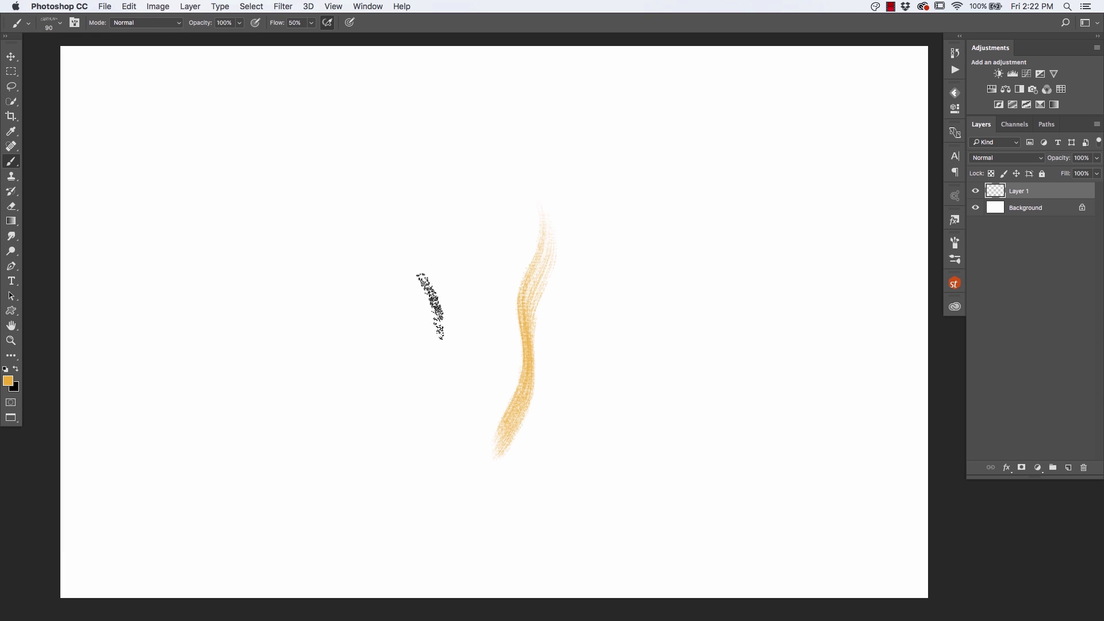
{"action": "left_click_drag", "start_coordinate": [387, 329], "coordinate": [334, 344]}
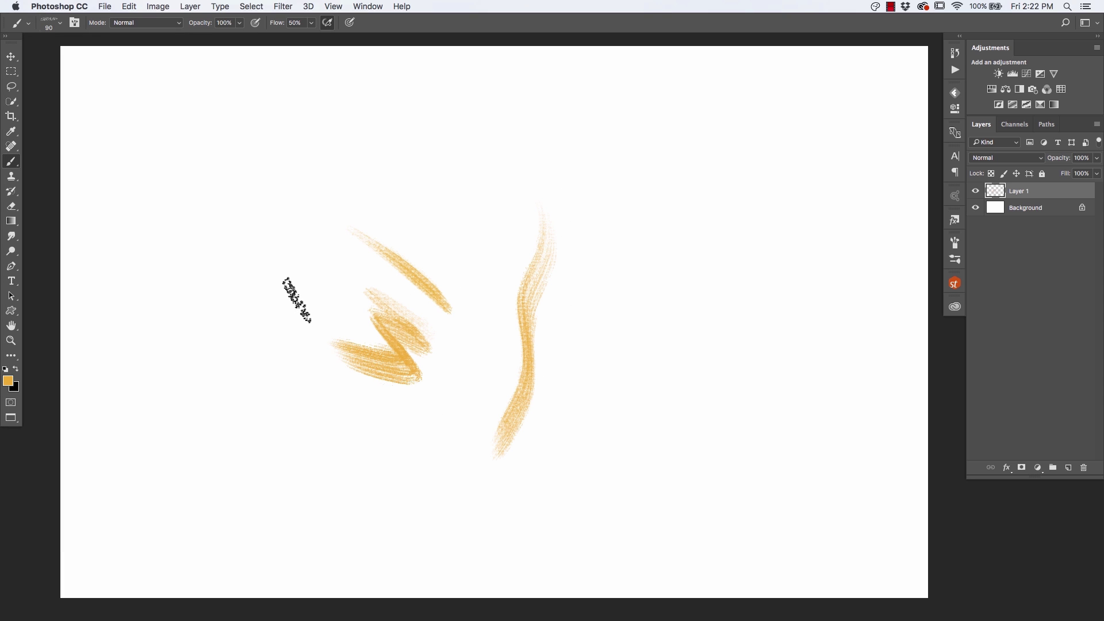
{"action": "mouse_move", "coordinate": [396, 299]}
{"action": "left_mouse_down"}
{"action": "mouse_move", "coordinate": [247, 439]}
{"action": "mouse_move", "coordinate": [262, 437]}
{"action": "left_mouse_up"}
{"action": "left_click_drag", "start_coordinate": [229, 379], "coordinate": [291, 212]}
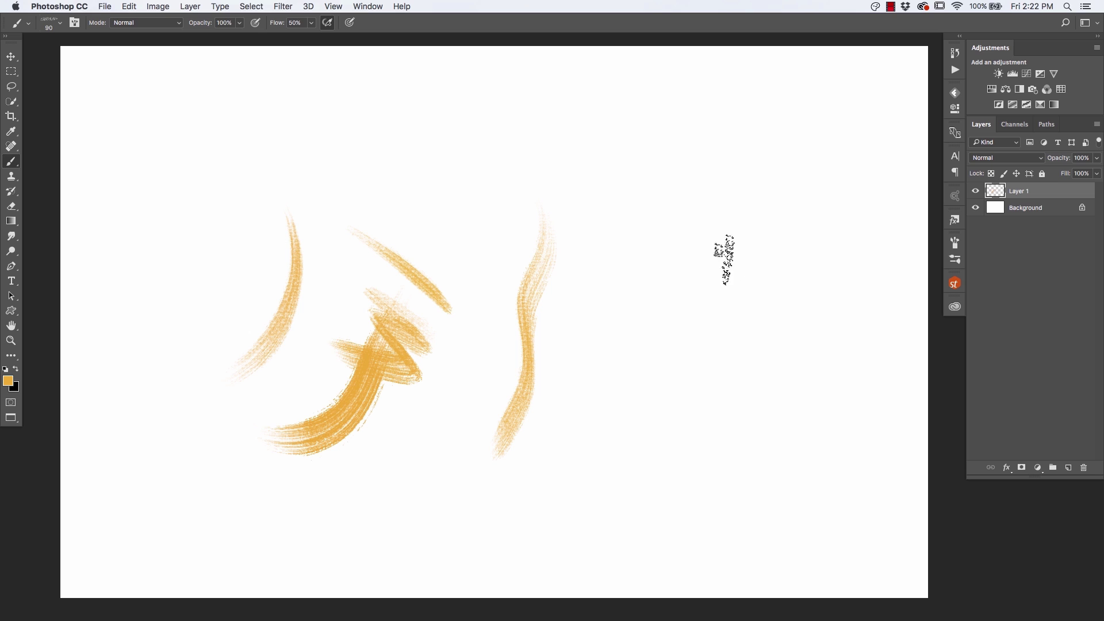
{"action": "left_click_drag", "start_coordinate": [727, 253], "coordinate": [647, 287]}
{"action": "left_click_drag", "start_coordinate": [641, 311], "coordinate": [756, 293]}
{"action": "left_click_drag", "start_coordinate": [632, 354], "coordinate": [745, 337]}
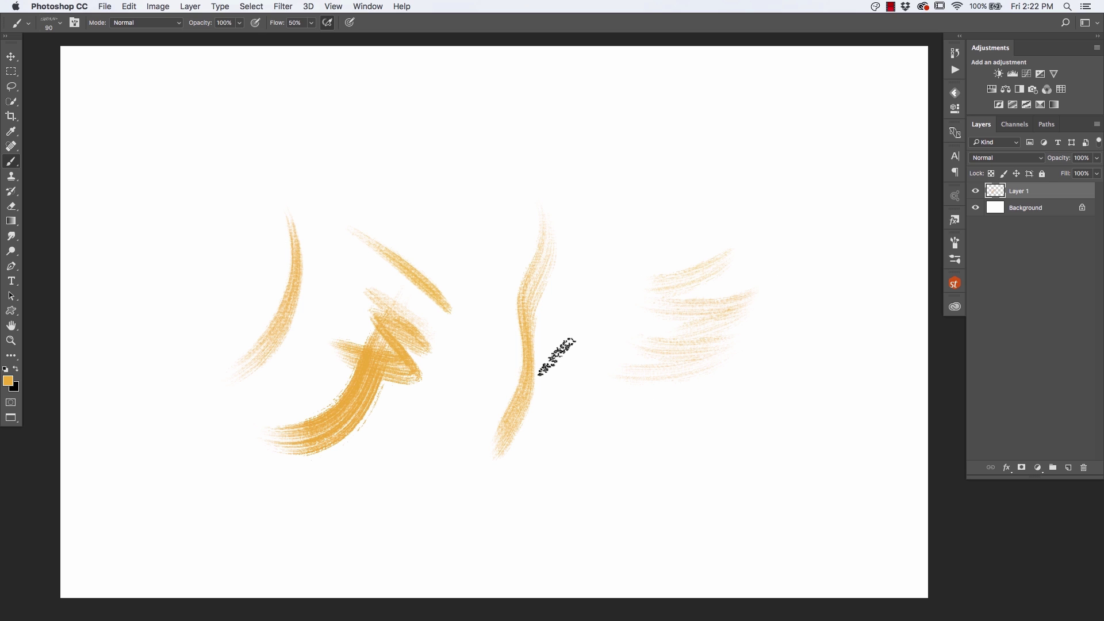
Switch to the MUNCH Brushes - Filbert preset, paint a broad orange S-curve at right, and resize the brush
{"action": "left_click", "coordinate": [27, 23]}
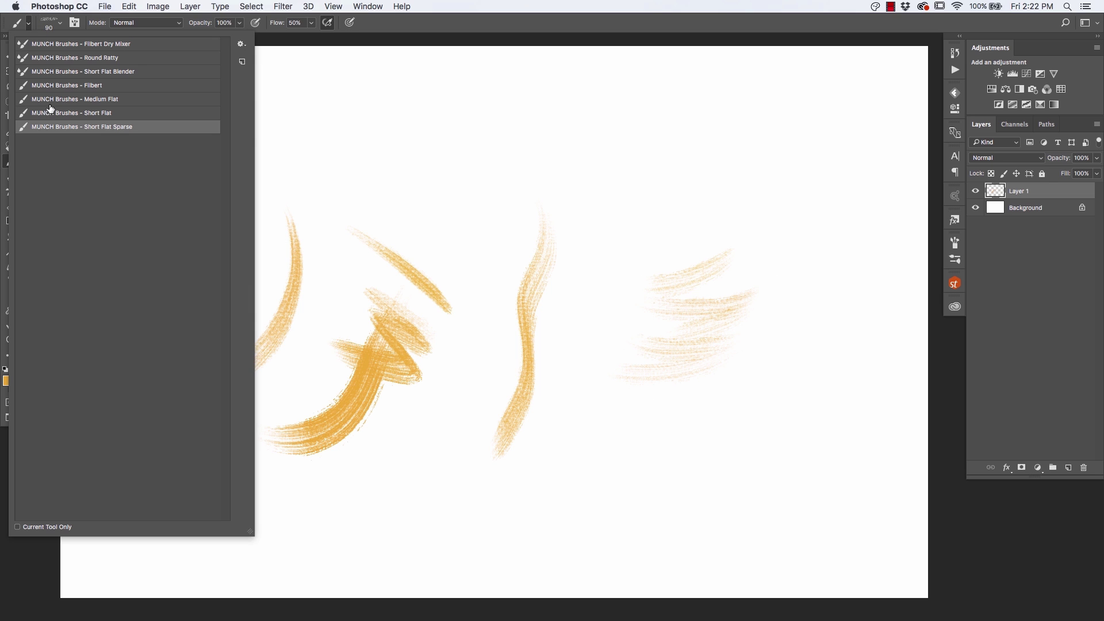
{"action": "left_click", "coordinate": [49, 85]}
{"action": "left_click", "coordinate": [324, 175]}
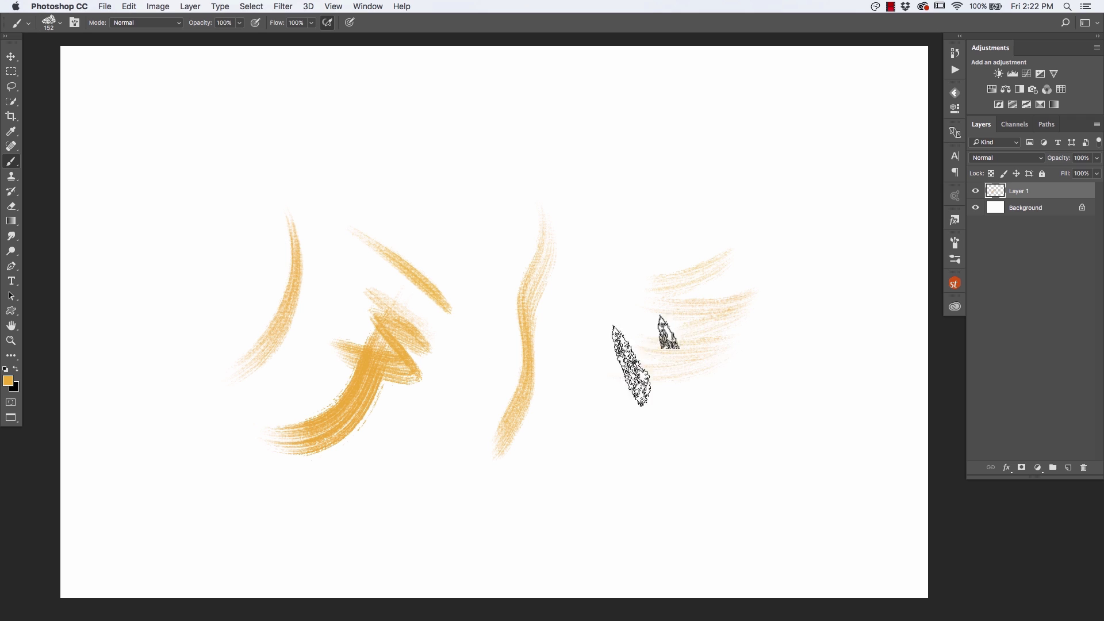
{"action": "mouse_move", "coordinate": [806, 234]}
{"action": "left_mouse_down"}
{"action": "mouse_move", "coordinate": [757, 369]}
{"action": "mouse_move", "coordinate": [644, 482]}
{"action": "left_mouse_up"}
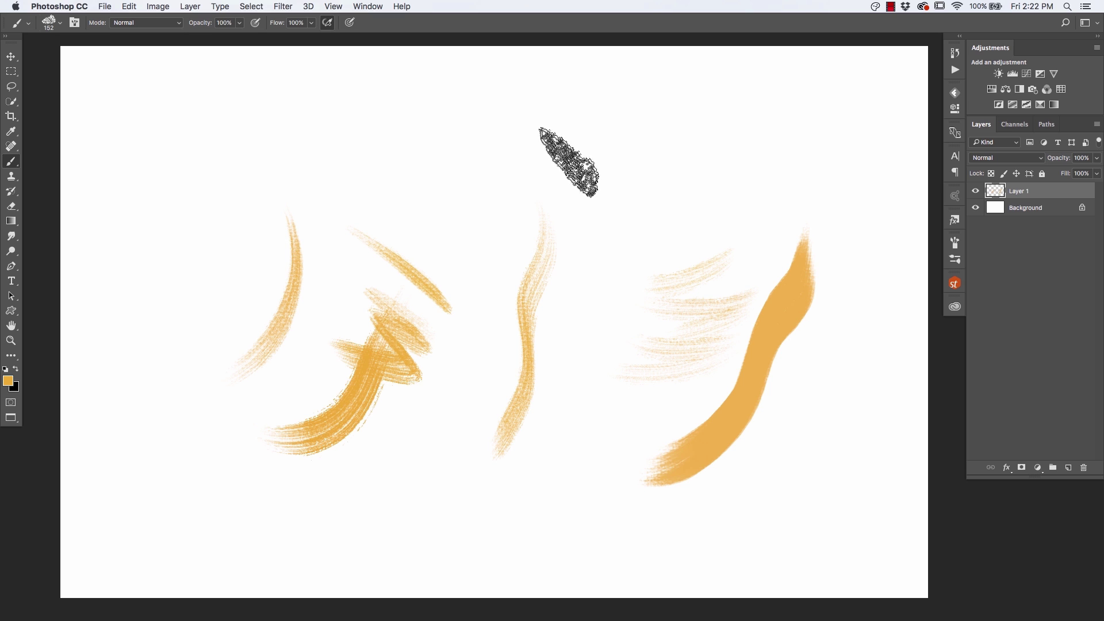
{"action": "key", "text": "bracketleft"}
{"action": "key", "text": "bracketright"}
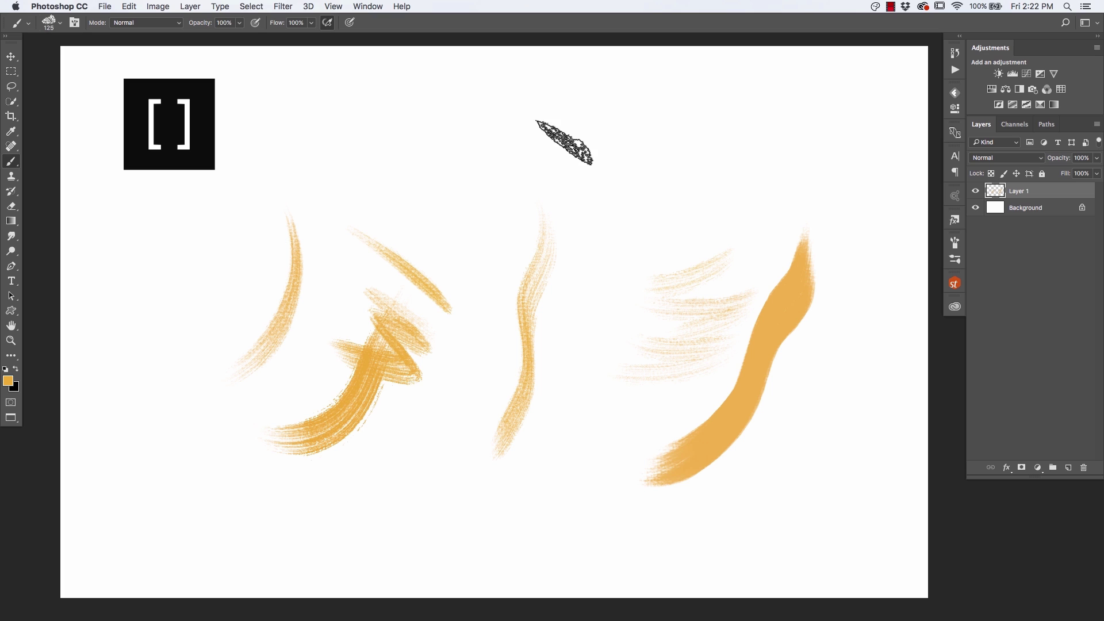
{"action": "key", "text": "bracketleft"}
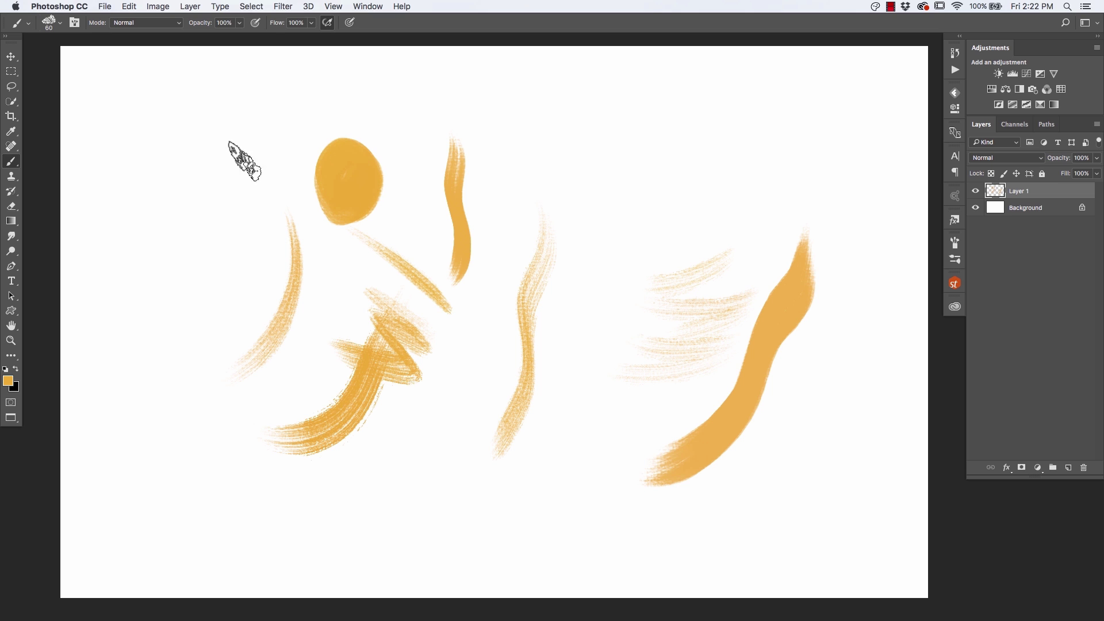
Paint wide orange strokes down the left, along the bottom, across the top and diagonally, then select all
{"action": "left_click_drag", "start_coordinate": [229, 214], "coordinate": [190, 382]}
{"action": "left_click_drag", "start_coordinate": [457, 496], "coordinate": [293, 482]}
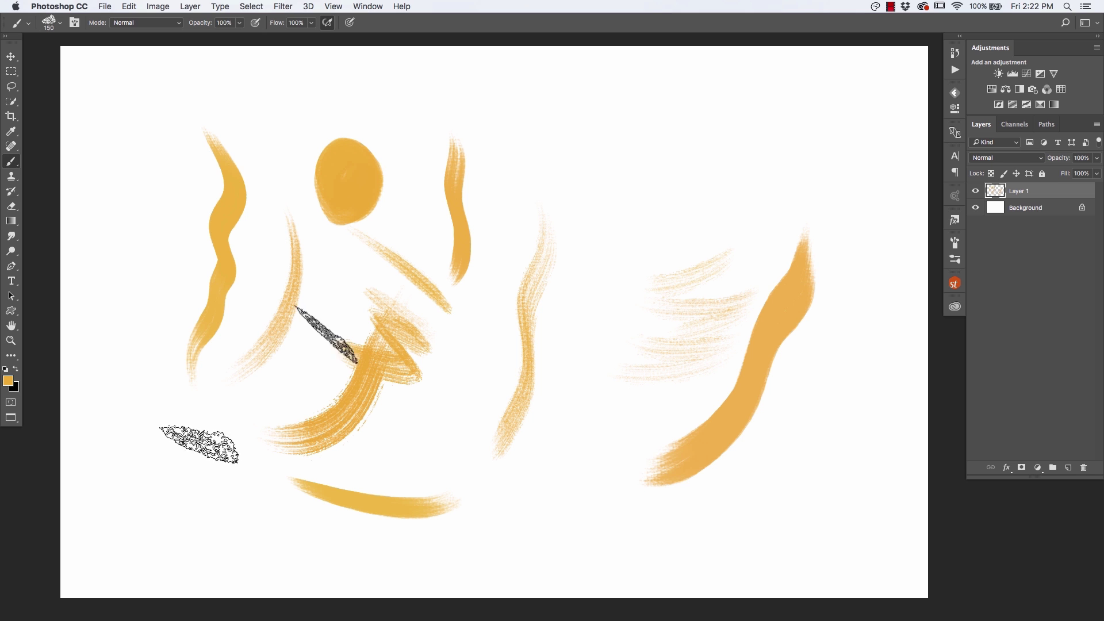
{"action": "key", "text": "bracketright"}
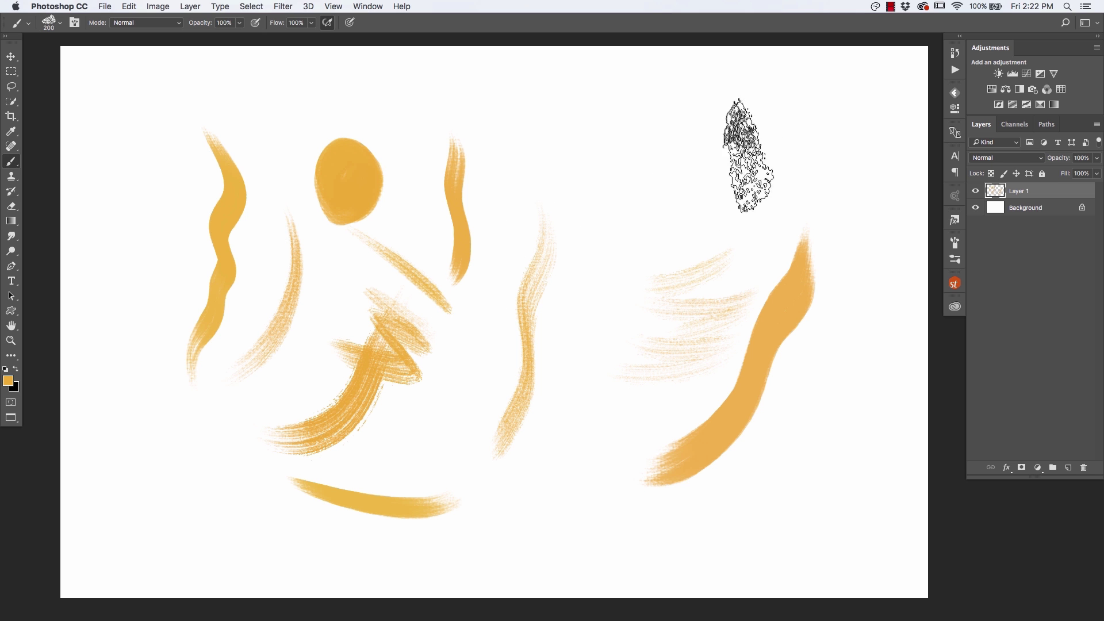
{"action": "mouse_move", "coordinate": [739, 154]}
{"action": "left_mouse_down"}
{"action": "mouse_move", "coordinate": [642, 179]}
{"action": "mouse_move", "coordinate": [388, 173]}
{"action": "mouse_move", "coordinate": [219, 201]}
{"action": "left_mouse_up"}
{"action": "mouse_move", "coordinate": [690, 111]}
{"action": "left_mouse_down"}
{"action": "mouse_move", "coordinate": [470, 126]}
{"action": "mouse_move", "coordinate": [185, 148]}
{"action": "left_mouse_up"}
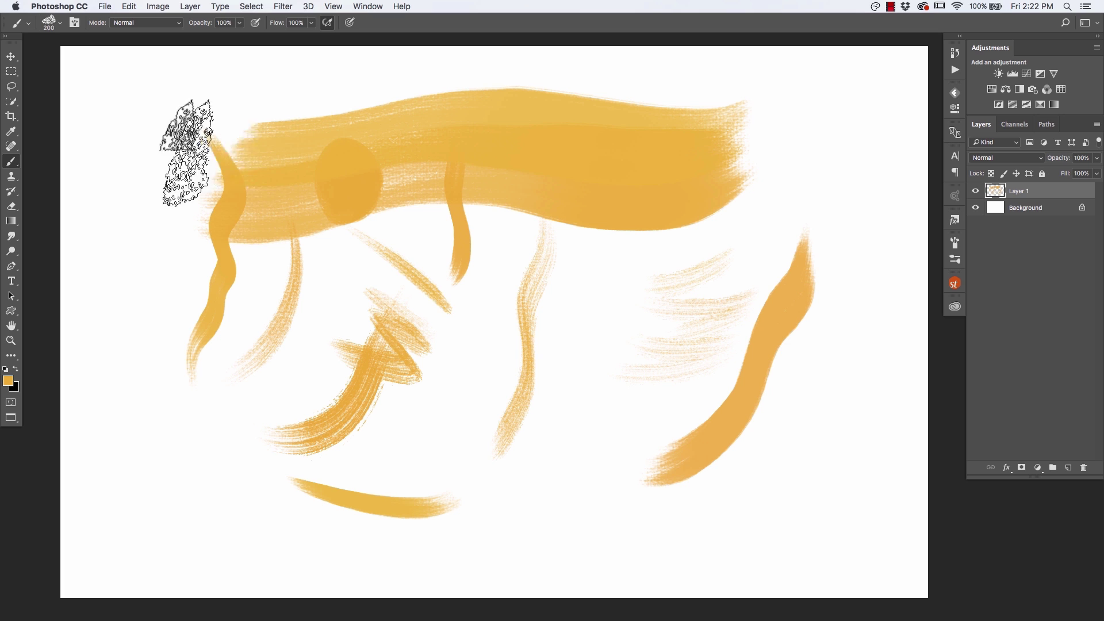
{"action": "mouse_move", "coordinate": [421, 443]}
{"action": "left_mouse_down"}
{"action": "mouse_move", "coordinate": [551, 373]}
{"action": "mouse_move", "coordinate": [721, 215]}
{"action": "mouse_move", "coordinate": [544, 349]}
{"action": "mouse_move", "coordinate": [368, 448]}
{"action": "mouse_move", "coordinate": [417, 400]}
{"action": "mouse_move", "coordinate": [628, 293]}
{"action": "mouse_move", "coordinate": [726, 197]}
{"action": "mouse_move", "coordinate": [615, 333]}
{"action": "mouse_move", "coordinate": [368, 460]}
{"action": "mouse_move", "coordinate": [466, 389]}
{"action": "mouse_move", "coordinate": [723, 243]}
{"action": "mouse_move", "coordinate": [374, 469]}
{"action": "mouse_move", "coordinate": [575, 360]}
{"action": "mouse_move", "coordinate": [739, 210]}
{"action": "mouse_move", "coordinate": [643, 324]}
{"action": "mouse_move", "coordinate": [433, 398]}
{"action": "mouse_move", "coordinate": [622, 318]}
{"action": "mouse_move", "coordinate": [720, 215]}
{"action": "mouse_move", "coordinate": [479, 367]}
{"action": "mouse_move", "coordinate": [565, 336]}
{"action": "mouse_move", "coordinate": [690, 259]}
{"action": "left_mouse_up"}
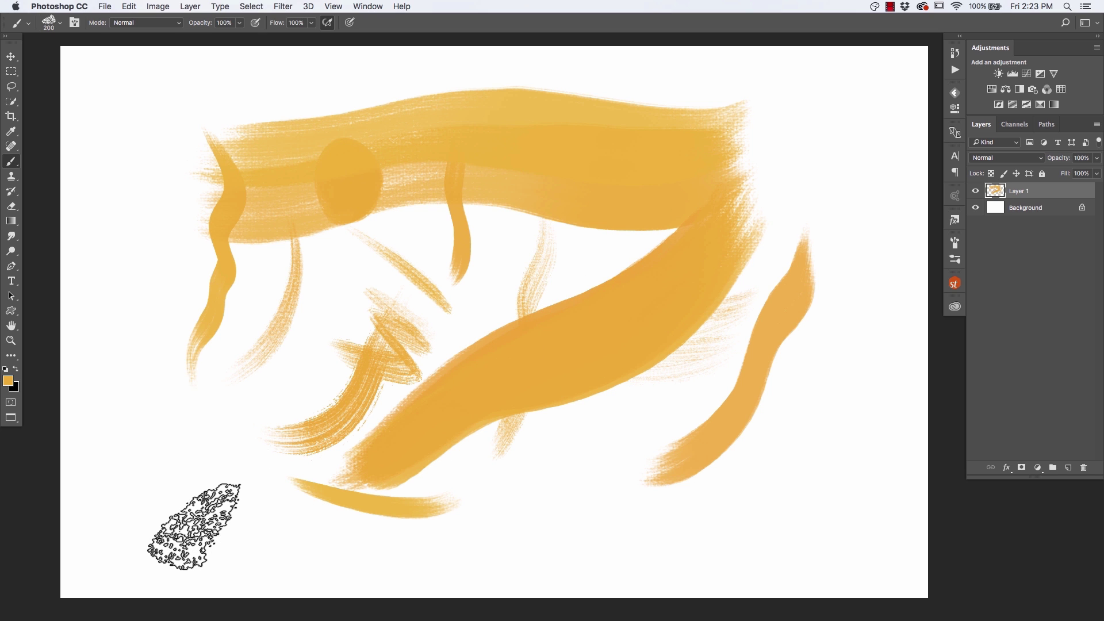
{"action": "key", "text": "super+a"}
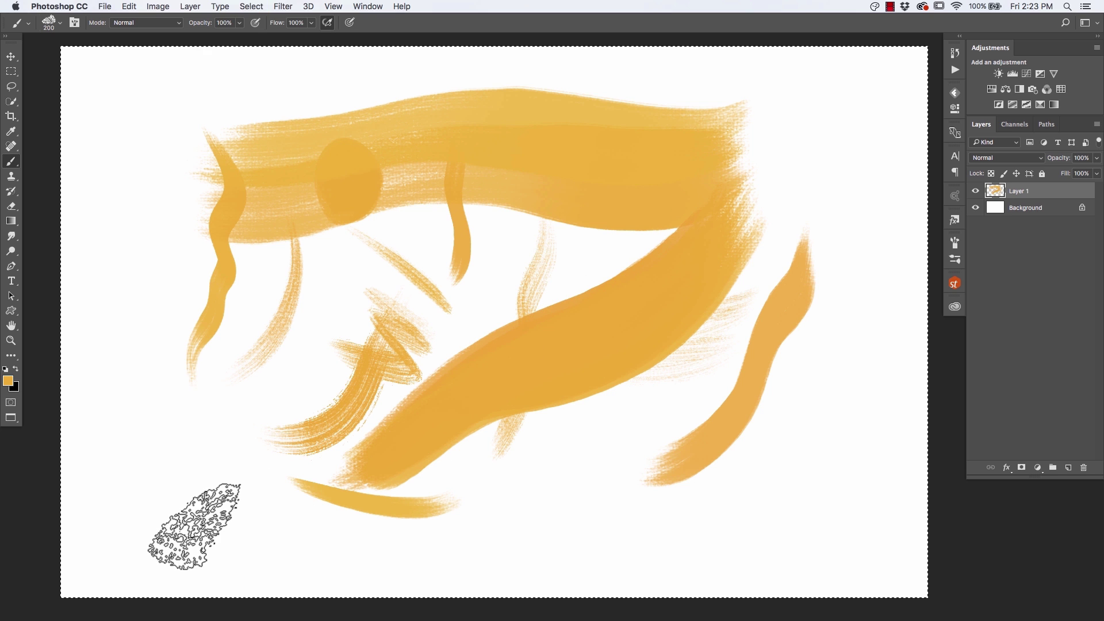
Clear the layer, load the Short Flat Blender mixer preset and paint a broad orange diagonal stroke
{"action": "key", "text": "Delete"}
{"action": "key", "text": "super+d"}
{"action": "left_click", "coordinate": [28, 23]}
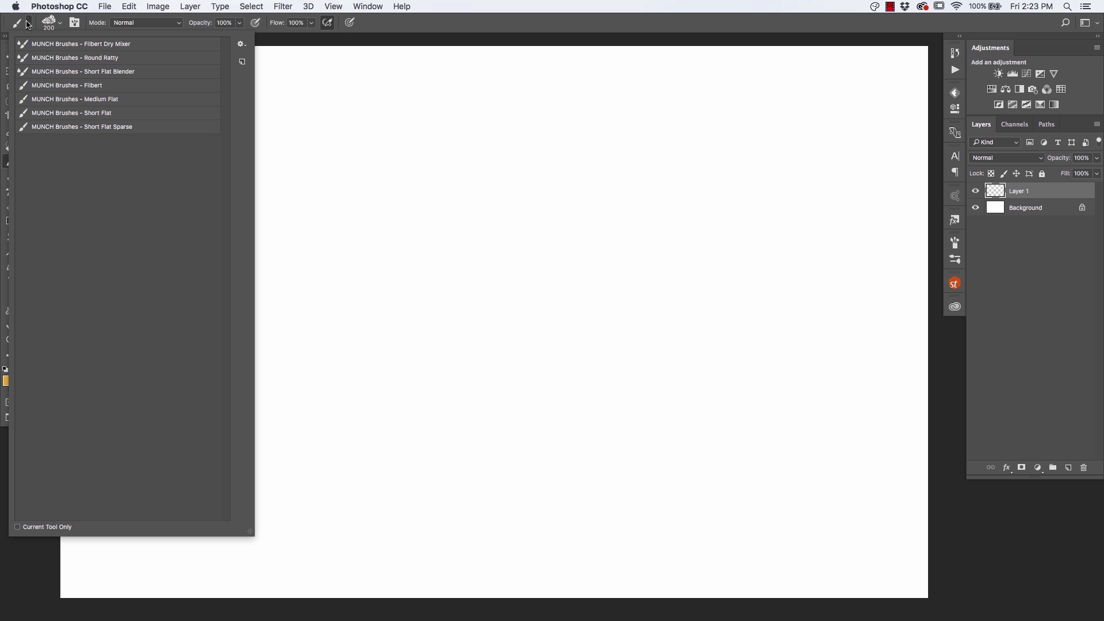
{"action": "left_click", "coordinate": [51, 72]}
{"action": "left_click", "coordinate": [412, 329]}
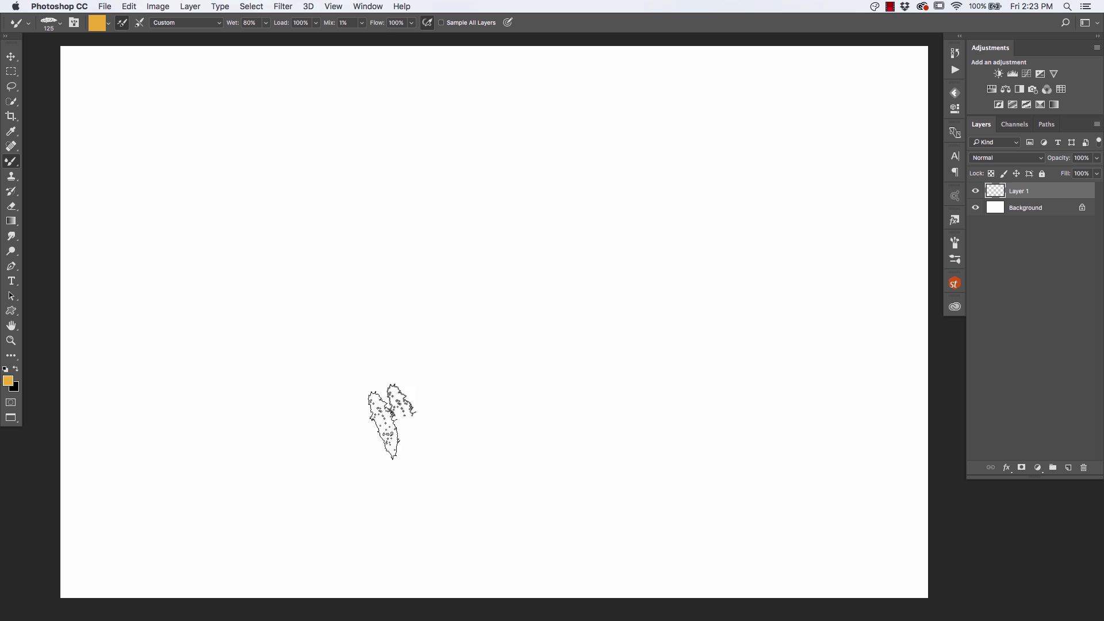
{"action": "mouse_move", "coordinate": [392, 422]}
{"action": "left_mouse_down"}
{"action": "mouse_move", "coordinate": [412, 381]}
{"action": "mouse_move", "coordinate": [493, 362]}
{"action": "mouse_move", "coordinate": [653, 236]}
{"action": "mouse_move", "coordinate": [395, 440]}
{"action": "mouse_move", "coordinate": [567, 357]}
{"action": "mouse_move", "coordinate": [621, 234]}
{"action": "mouse_move", "coordinate": [391, 411]}
{"action": "left_mouse_up"}
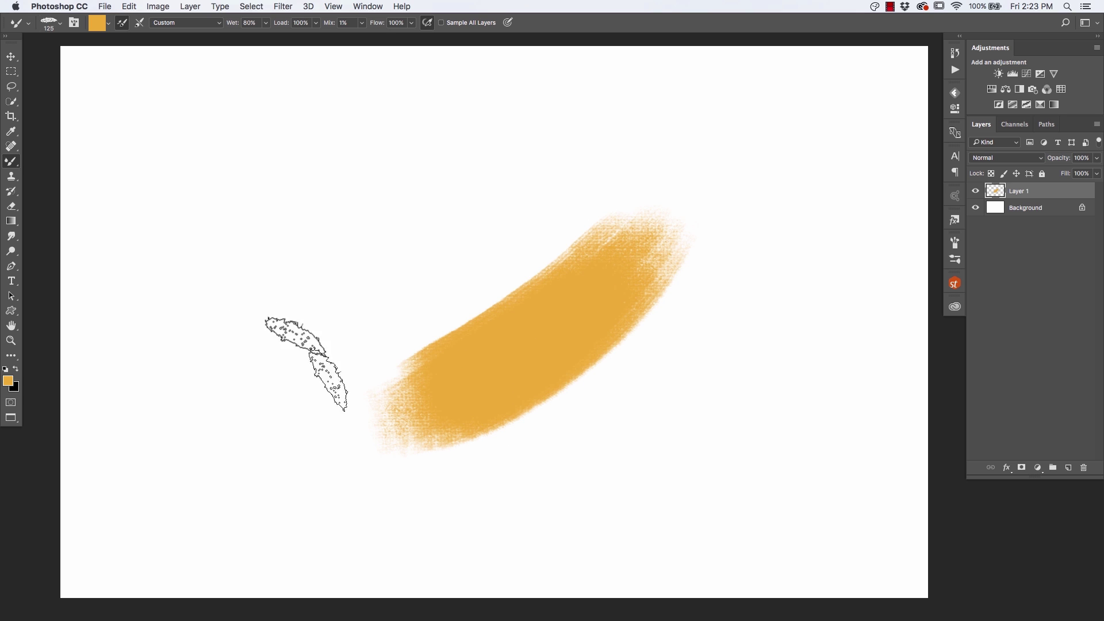
Set the foreground colour to red and pull red paint from the upper right into the orange stroke
{"action": "left_click", "coordinate": [8, 382]}
{"action": "left_click_drag", "start_coordinate": [236, 469], "coordinate": [237, 477]}
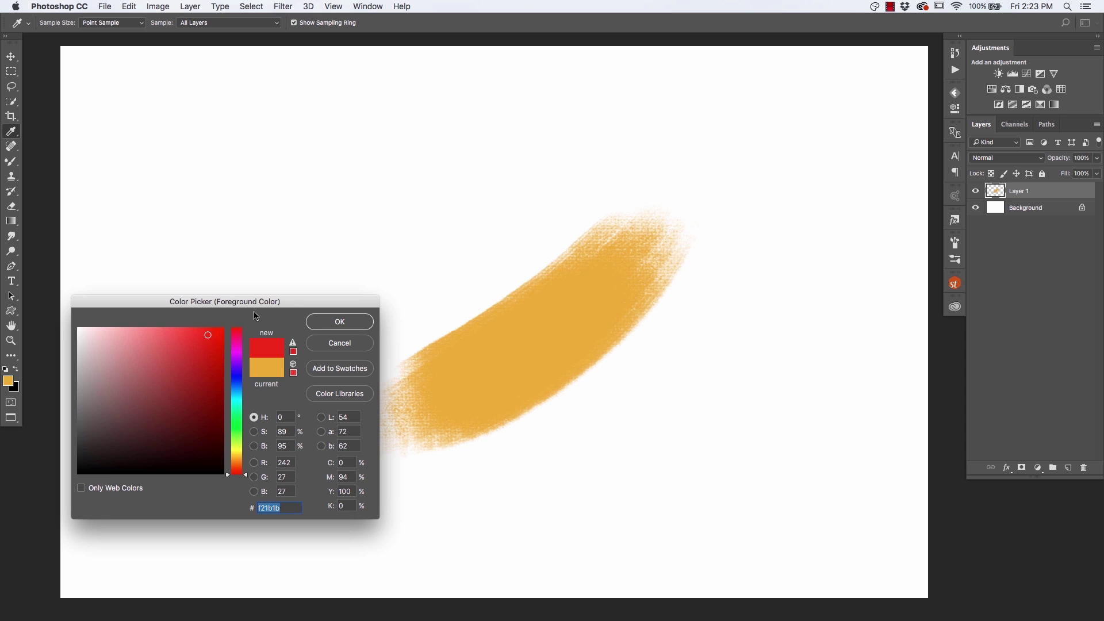
{"action": "left_click", "coordinate": [293, 352]}
{"action": "key", "text": "Return"}
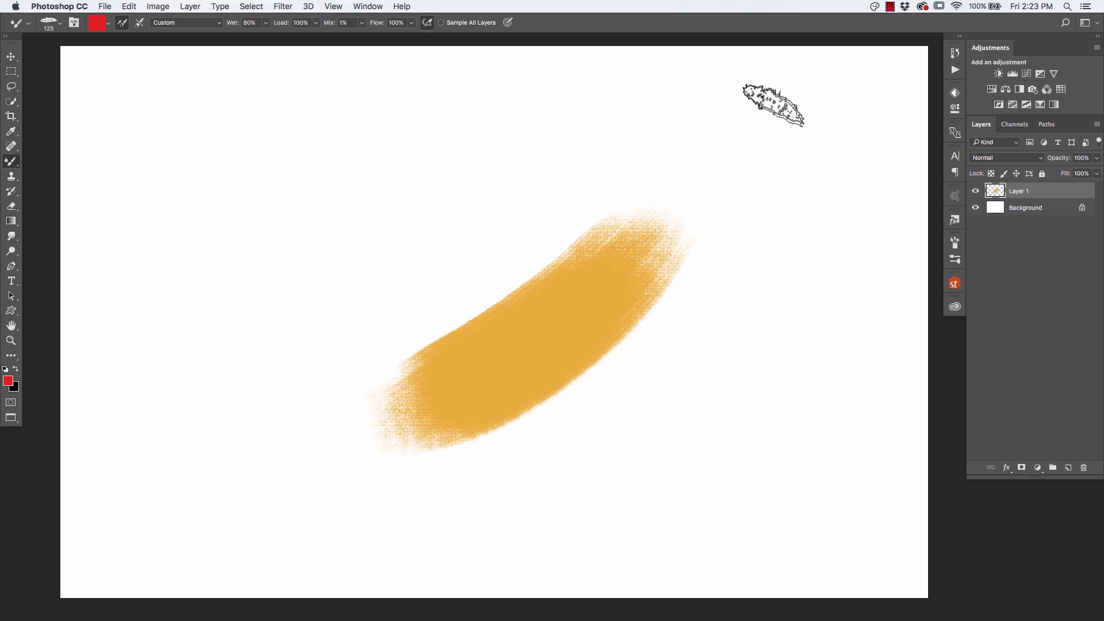
{"action": "mouse_move", "coordinate": [768, 101]}
{"action": "left_mouse_down"}
{"action": "mouse_move", "coordinate": [692, 184]}
{"action": "mouse_move", "coordinate": [744, 102]}
{"action": "mouse_move", "coordinate": [686, 154]}
{"action": "mouse_move", "coordinate": [743, 104]}
{"action": "mouse_move", "coordinate": [684, 199]}
{"action": "left_mouse_up"}
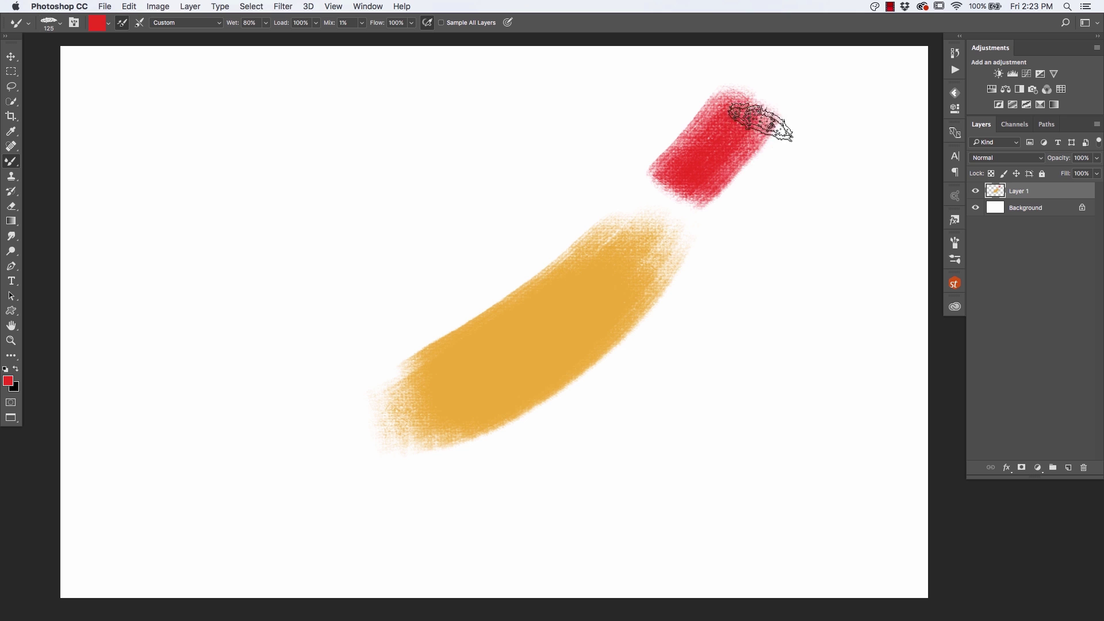
{"action": "mouse_move", "coordinate": [759, 121]}
{"action": "left_mouse_down"}
{"action": "mouse_move", "coordinate": [644, 279]}
{"action": "mouse_move", "coordinate": [561, 350]}
{"action": "mouse_move", "coordinate": [499, 385]}
{"action": "mouse_move", "coordinate": [687, 190]}
{"action": "mouse_move", "coordinate": [741, 115]}
{"action": "mouse_move", "coordinate": [640, 238]}
{"action": "mouse_move", "coordinate": [520, 339]}
{"action": "mouse_move", "coordinate": [712, 128]}
{"action": "mouse_move", "coordinate": [537, 290]}
{"action": "mouse_move", "coordinate": [713, 108]}
{"action": "mouse_move", "coordinate": [598, 253]}
{"action": "left_mouse_up"}
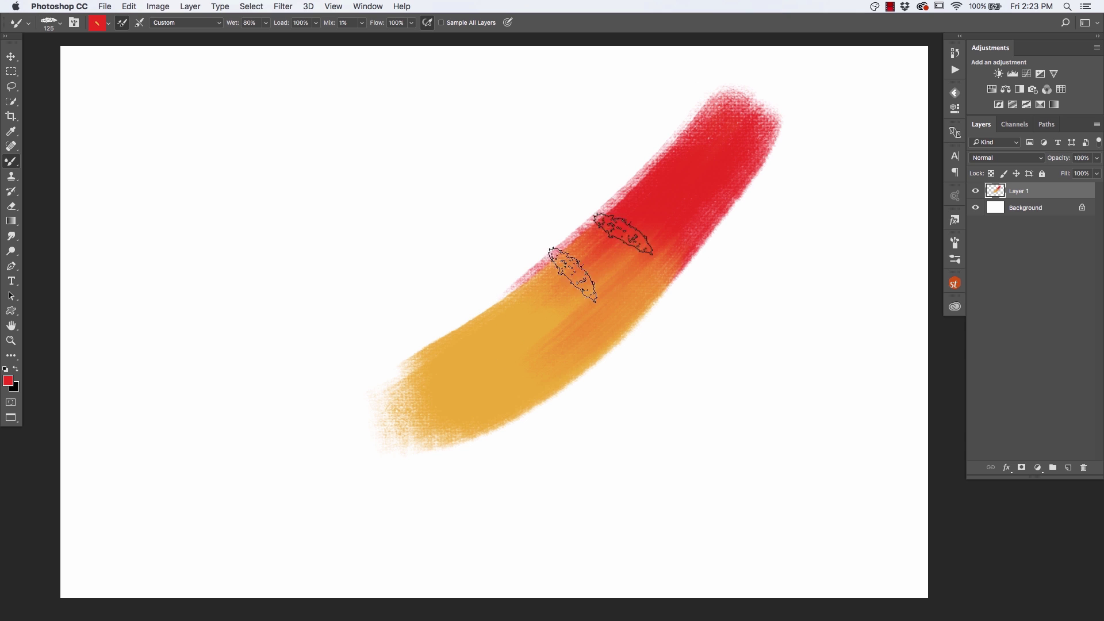
Blend the red and orange back and forth along the diagonal sweep
{"action": "mouse_move", "coordinate": [540, 310]}
{"action": "left_mouse_down"}
{"action": "mouse_move", "coordinate": [739, 150]}
{"action": "mouse_move", "coordinate": [555, 354]}
{"action": "mouse_move", "coordinate": [699, 214]}
{"action": "mouse_move", "coordinate": [664, 273]}
{"action": "mouse_move", "coordinate": [477, 401]}
{"action": "left_mouse_up"}
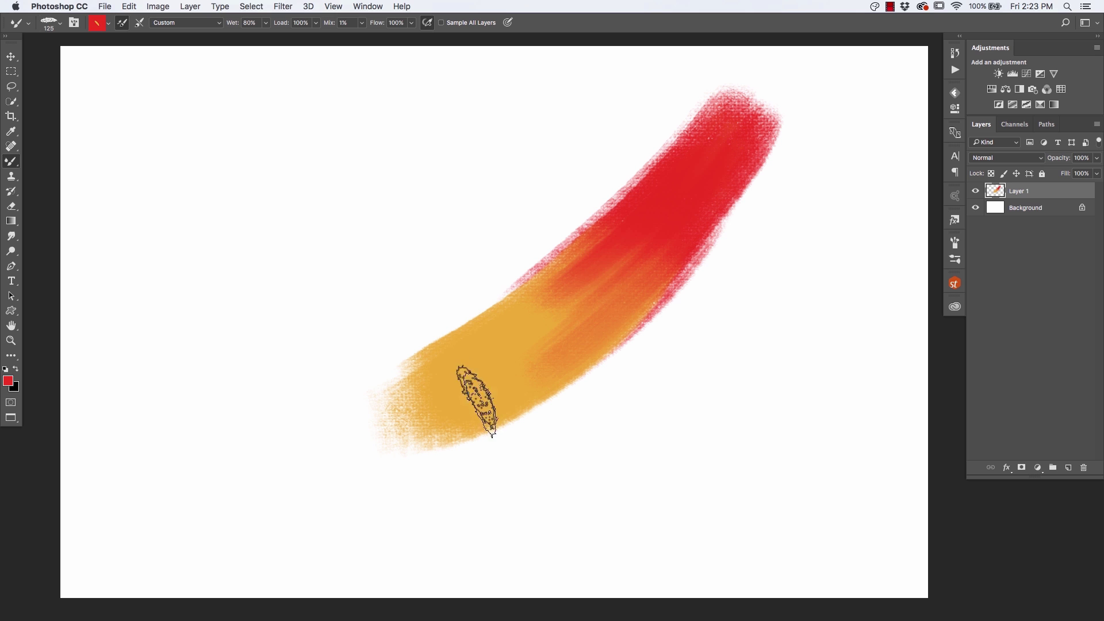
{"action": "mouse_move", "coordinate": [664, 187]}
{"action": "left_mouse_down"}
{"action": "mouse_move", "coordinate": [672, 154]}
{"action": "mouse_move", "coordinate": [448, 345]}
{"action": "left_mouse_up"}
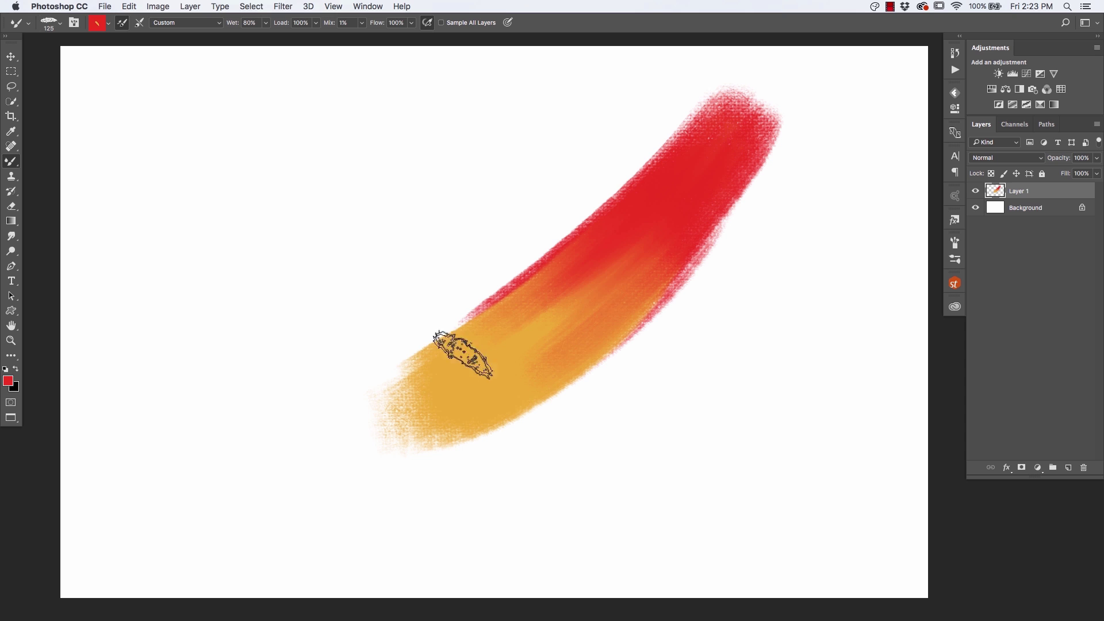
{"action": "left_click_drag", "start_coordinate": [439, 358], "coordinate": [664, 201]}
{"action": "mouse_move", "coordinate": [486, 358]}
{"action": "left_mouse_down"}
{"action": "mouse_move", "coordinate": [512, 360]}
{"action": "mouse_move", "coordinate": [672, 249]}
{"action": "left_mouse_up"}
{"action": "mouse_move", "coordinate": [456, 343]}
{"action": "left_mouse_down"}
{"action": "mouse_move", "coordinate": [621, 179]}
{"action": "mouse_move", "coordinate": [401, 378]}
{"action": "left_mouse_up"}
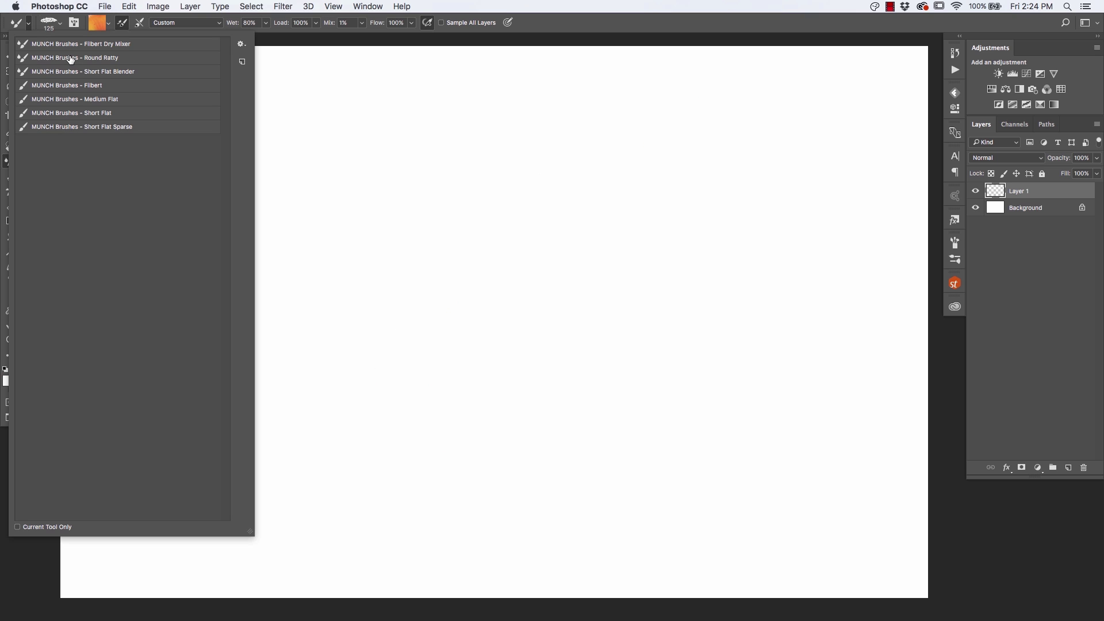
Choose the Dry, Heavy Load preset with a bright red foreground and paint an S-shaped stroke mid-canvas
{"action": "left_click", "coordinate": [65, 46]}
{"action": "left_click", "coordinate": [382, 320]}
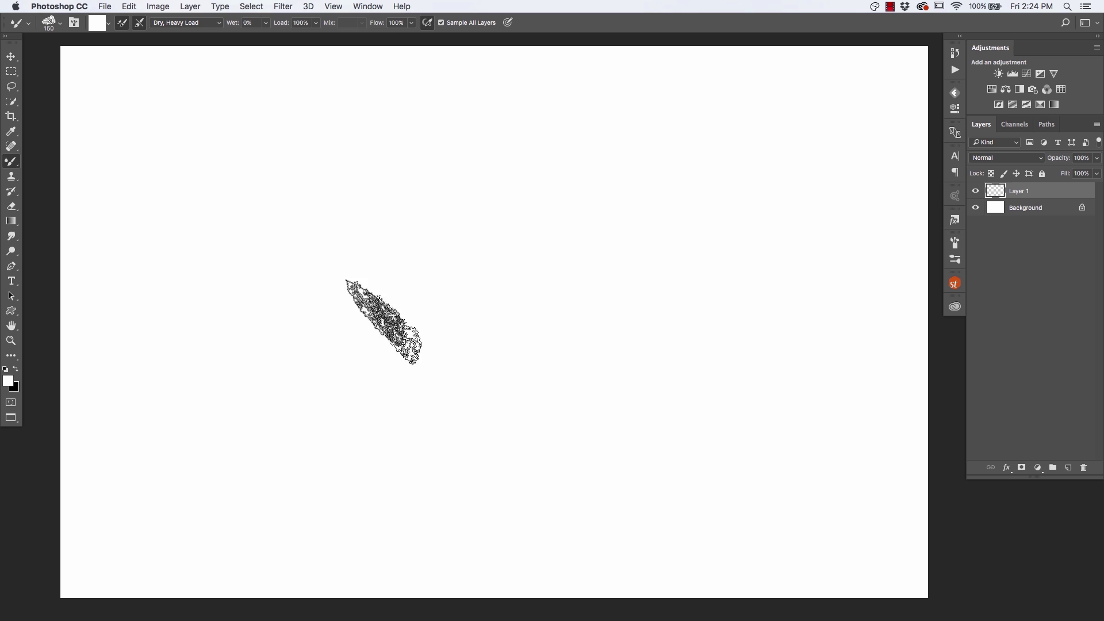
{"action": "left_click", "coordinate": [8, 381]}
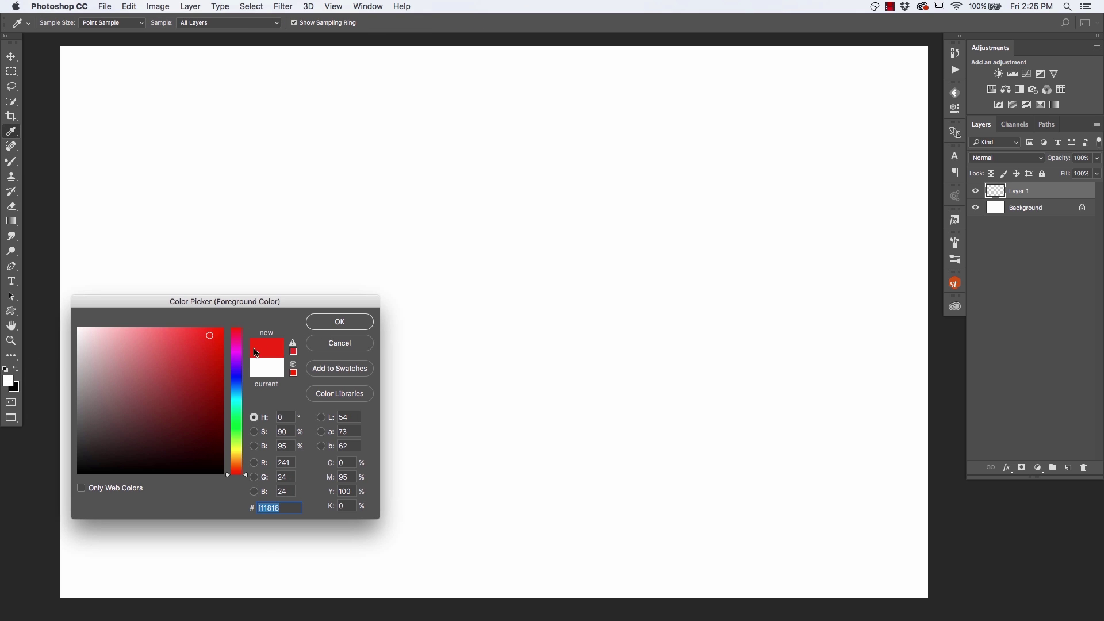
{"action": "left_click", "coordinate": [340, 321]}
{"action": "mouse_move", "coordinate": [646, 199]}
{"action": "left_mouse_down"}
{"action": "mouse_move", "coordinate": [535, 345]}
{"action": "mouse_move", "coordinate": [440, 440]}
{"action": "mouse_move", "coordinate": [641, 160]}
{"action": "mouse_move", "coordinate": [584, 311]}
{"action": "mouse_move", "coordinate": [451, 481]}
{"action": "mouse_move", "coordinate": [665, 174]}
{"action": "mouse_move", "coordinate": [615, 328]}
{"action": "mouse_move", "coordinate": [458, 394]}
{"action": "mouse_move", "coordinate": [598, 210]}
{"action": "mouse_move", "coordinate": [454, 443]}
{"action": "left_mouse_up"}
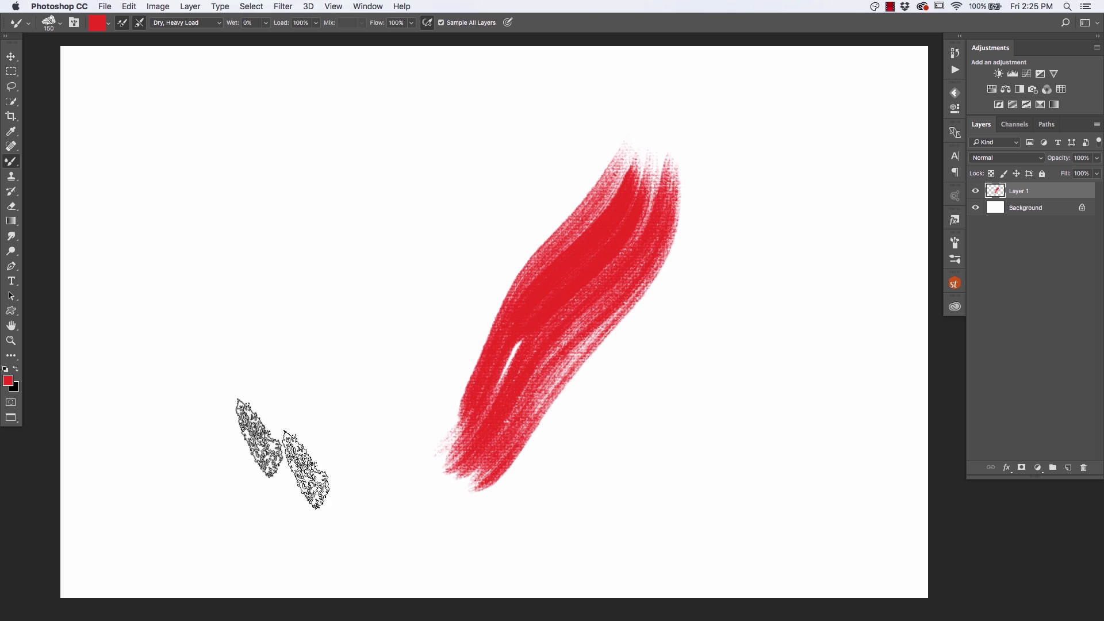
Switch the foreground to yellow and blend yellow streaks down the red stroke
{"action": "left_click", "coordinate": [9, 382]}
{"action": "left_click", "coordinate": [236, 454]}
{"action": "left_click", "coordinate": [326, 322]}
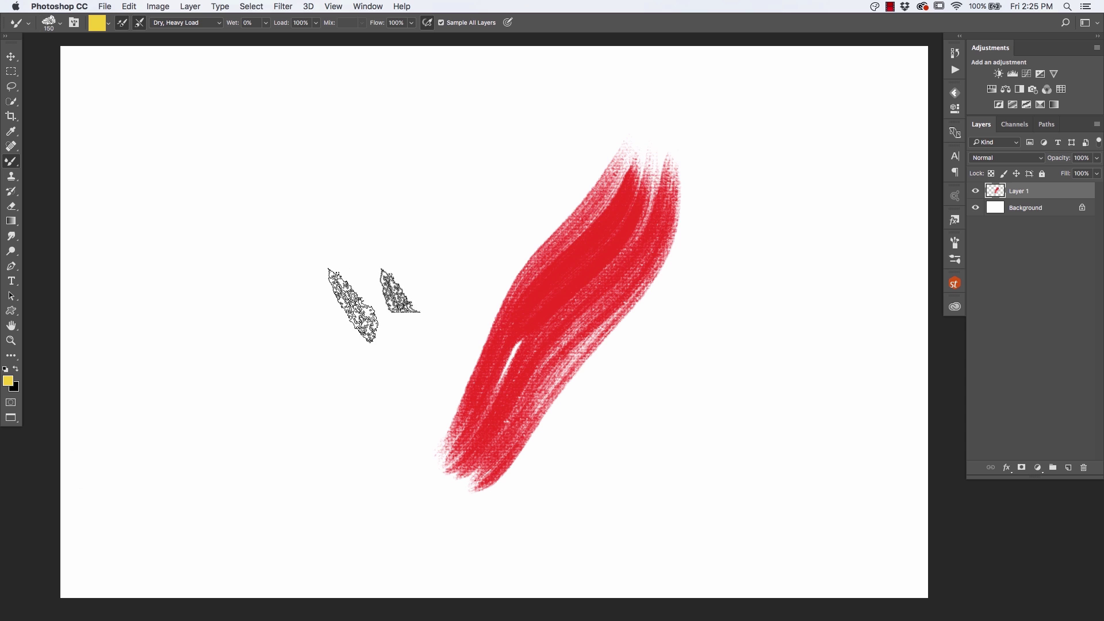
{"action": "mouse_move", "coordinate": [653, 167]}
{"action": "left_mouse_down"}
{"action": "mouse_move", "coordinate": [648, 236]}
{"action": "mouse_move", "coordinate": [546, 365]}
{"action": "mouse_move", "coordinate": [575, 271]}
{"action": "mouse_move", "coordinate": [649, 189]}
{"action": "mouse_move", "coordinate": [572, 317]}
{"action": "mouse_move", "coordinate": [575, 285]}
{"action": "mouse_move", "coordinate": [644, 173]}
{"action": "mouse_move", "coordinate": [517, 353]}
{"action": "mouse_move", "coordinate": [627, 170]}
{"action": "mouse_move", "coordinate": [485, 411]}
{"action": "mouse_move", "coordinate": [572, 241]}
{"action": "mouse_move", "coordinate": [562, 247]}
{"action": "mouse_move", "coordinate": [489, 425]}
{"action": "mouse_move", "coordinate": [570, 279]}
{"action": "mouse_move", "coordinate": [506, 411]}
{"action": "mouse_move", "coordinate": [629, 215]}
{"action": "mouse_move", "coordinate": [534, 362]}
{"action": "mouse_move", "coordinate": [672, 175]}
{"action": "mouse_move", "coordinate": [655, 230]}
{"action": "mouse_move", "coordinate": [526, 405]}
{"action": "mouse_move", "coordinate": [595, 325]}
{"action": "mouse_move", "coordinate": [596, 188]}
{"action": "left_mouse_up"}
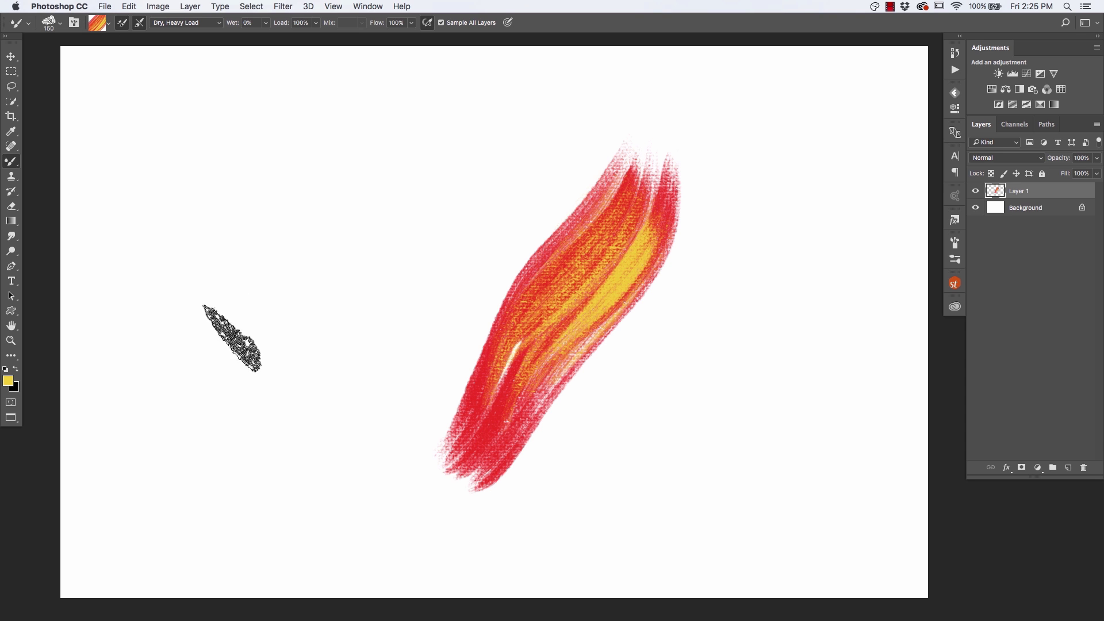
Paint an orange curve left of the red stroke, a streaked orange disc and a tall S-stroke at right
{"action": "mouse_move", "coordinate": [430, 114]}
{"action": "left_mouse_down"}
{"action": "mouse_move", "coordinate": [414, 176]}
{"action": "mouse_move", "coordinate": [308, 292]}
{"action": "mouse_move", "coordinate": [304, 462]}
{"action": "mouse_move", "coordinate": [284, 480]}
{"action": "mouse_move", "coordinate": [312, 448]}
{"action": "mouse_move", "coordinate": [353, 233]}
{"action": "mouse_move", "coordinate": [433, 120]}
{"action": "mouse_move", "coordinate": [422, 101]}
{"action": "mouse_move", "coordinate": [403, 179]}
{"action": "mouse_move", "coordinate": [308, 287]}
{"action": "mouse_move", "coordinate": [332, 411]}
{"action": "mouse_move", "coordinate": [293, 473]}
{"action": "mouse_move", "coordinate": [342, 388]}
{"action": "mouse_move", "coordinate": [352, 225]}
{"action": "mouse_move", "coordinate": [420, 99]}
{"action": "mouse_move", "coordinate": [422, 127]}
{"action": "mouse_move", "coordinate": [329, 253]}
{"action": "mouse_move", "coordinate": [337, 443]}
{"action": "left_mouse_up"}
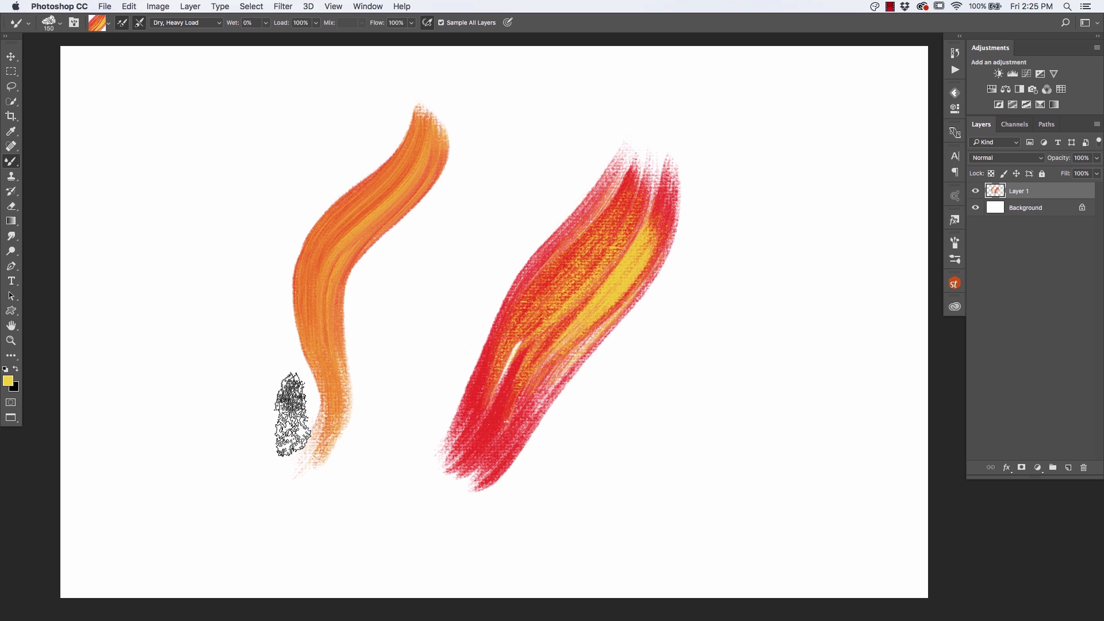
{"action": "mouse_move", "coordinate": [739, 450]}
{"action": "left_mouse_down"}
{"action": "mouse_move", "coordinate": [772, 430]}
{"action": "mouse_move", "coordinate": [781, 326]}
{"action": "mouse_move", "coordinate": [688, 360]}
{"action": "mouse_move", "coordinate": [784, 412]}
{"action": "mouse_move", "coordinate": [701, 343]}
{"action": "mouse_move", "coordinate": [794, 403]}
{"action": "mouse_move", "coordinate": [695, 341]}
{"action": "mouse_move", "coordinate": [792, 412]}
{"action": "mouse_move", "coordinate": [690, 348]}
{"action": "mouse_move", "coordinate": [763, 400]}
{"action": "mouse_move", "coordinate": [762, 323]}
{"action": "mouse_move", "coordinate": [736, 426]}
{"action": "mouse_move", "coordinate": [748, 431]}
{"action": "mouse_move", "coordinate": [781, 305]}
{"action": "mouse_move", "coordinate": [782, 397]}
{"action": "mouse_move", "coordinate": [727, 334]}
{"action": "mouse_move", "coordinate": [773, 407]}
{"action": "mouse_move", "coordinate": [698, 356]}
{"action": "mouse_move", "coordinate": [725, 337]}
{"action": "mouse_move", "coordinate": [772, 386]}
{"action": "mouse_move", "coordinate": [703, 366]}
{"action": "mouse_move", "coordinate": [764, 359]}
{"action": "mouse_move", "coordinate": [711, 418]}
{"action": "mouse_move", "coordinate": [778, 349]}
{"action": "mouse_move", "coordinate": [706, 395]}
{"action": "mouse_move", "coordinate": [785, 337]}
{"action": "mouse_move", "coordinate": [711, 380]}
{"action": "mouse_move", "coordinate": [799, 342]}
{"action": "mouse_move", "coordinate": [718, 387]}
{"action": "mouse_move", "coordinate": [820, 395]}
{"action": "left_mouse_up"}
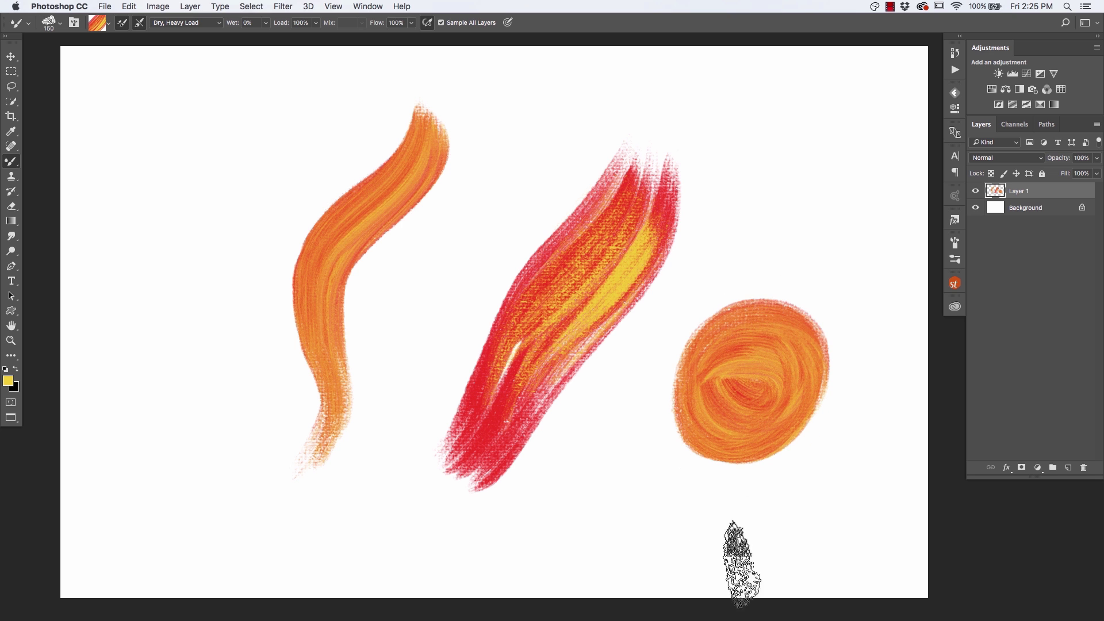
{"action": "mouse_move", "coordinate": [761, 328]}
{"action": "left_mouse_down"}
{"action": "mouse_move", "coordinate": [690, 456]}
{"action": "mouse_move", "coordinate": [734, 309]}
{"action": "mouse_move", "coordinate": [734, 266]}
{"action": "mouse_move", "coordinate": [684, 478]}
{"action": "left_mouse_up"}
{"action": "mouse_move", "coordinate": [771, 103]}
{"action": "left_mouse_down"}
{"action": "mouse_move", "coordinate": [644, 350]}
{"action": "mouse_move", "coordinate": [751, 111]}
{"action": "mouse_move", "coordinate": [629, 396]}
{"action": "left_mouse_up"}
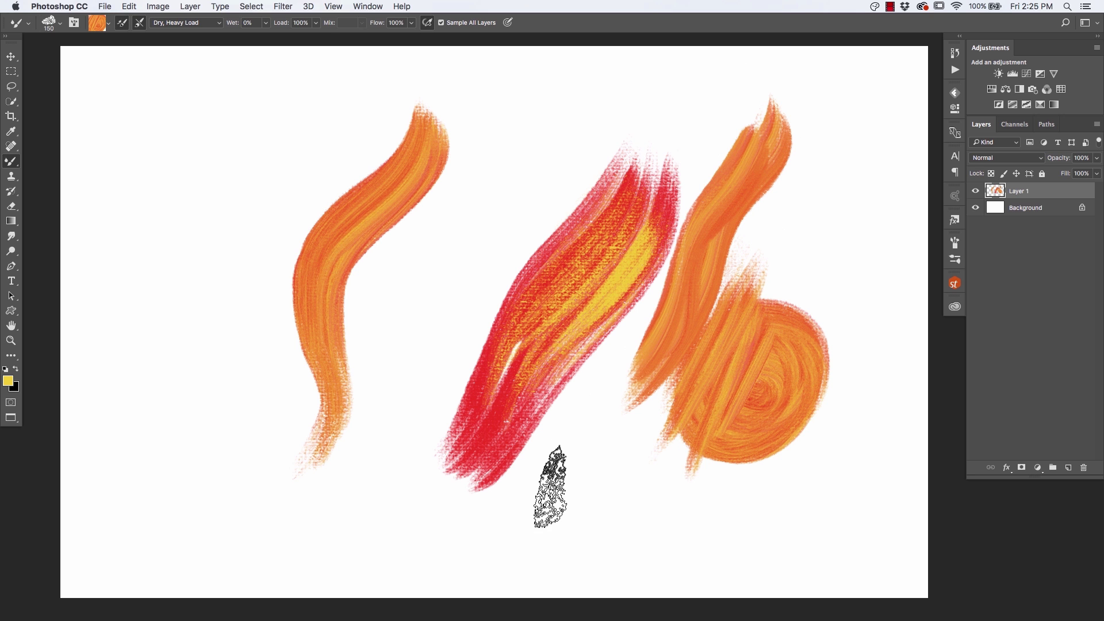
{"action": "left_click_drag", "start_coordinate": [571, 192], "coordinate": [453, 394]}
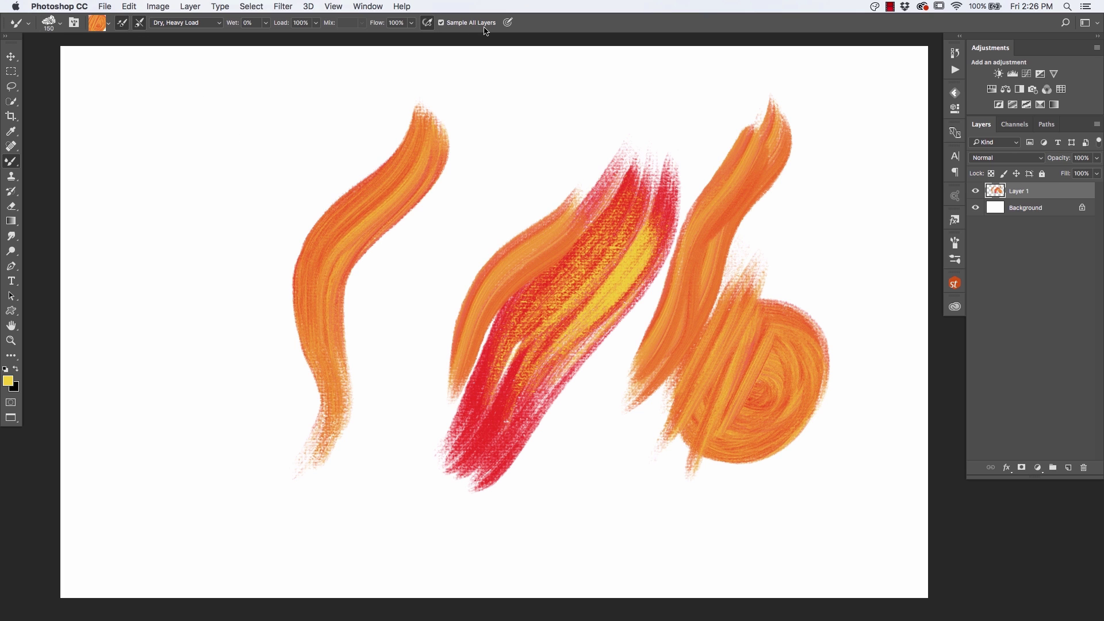
Turn off Sample All Layers and paint crossed wide orange strokes at the far left
{"action": "left_click", "coordinate": [442, 23]}
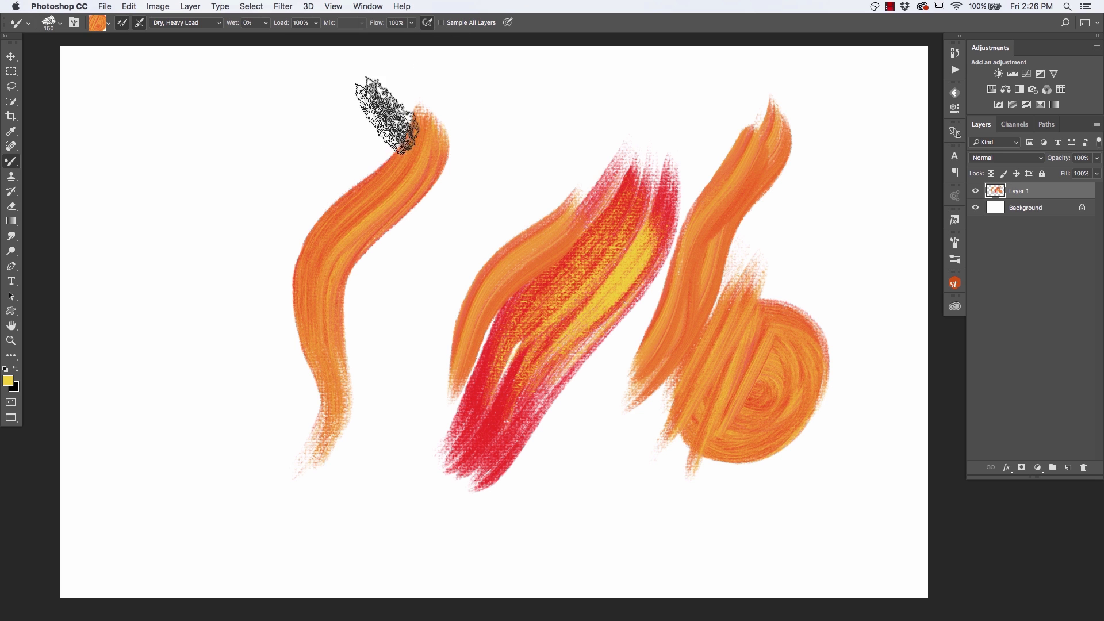
{"action": "left_click_drag", "start_coordinate": [235, 109], "coordinate": [207, 416]}
{"action": "left_click_drag", "start_coordinate": [234, 184], "coordinate": [201, 406]}
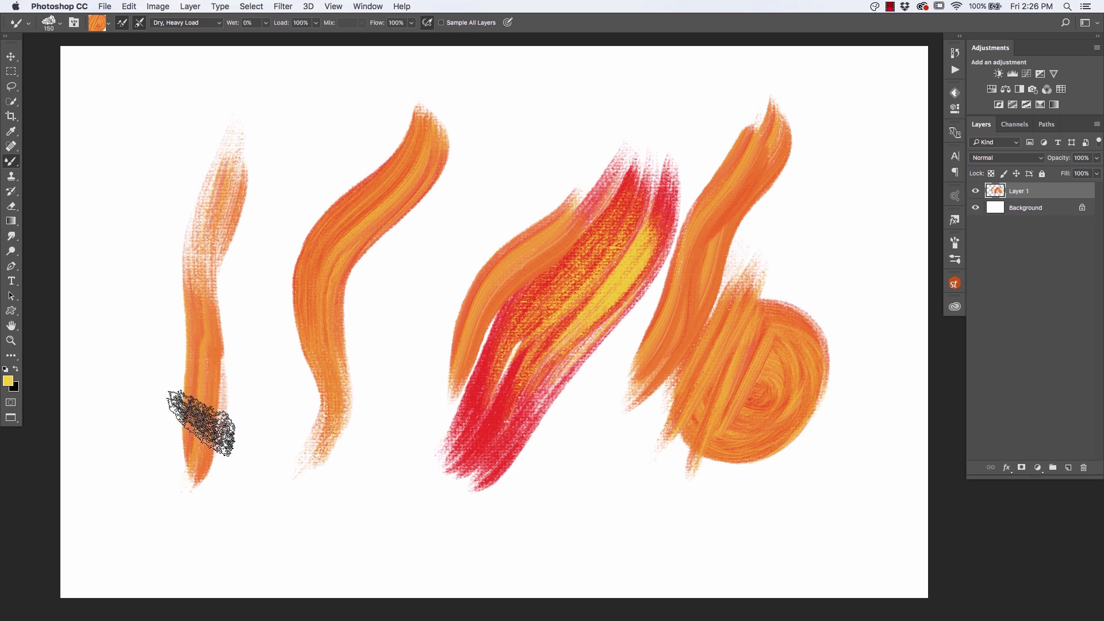
{"action": "mouse_move", "coordinate": [169, 150]}
{"action": "left_mouse_down"}
{"action": "mouse_move", "coordinate": [154, 466]}
{"action": "mouse_move", "coordinate": [148, 234]}
{"action": "mouse_move", "coordinate": [172, 161]}
{"action": "mouse_move", "coordinate": [194, 494]}
{"action": "mouse_move", "coordinate": [247, 185]}
{"action": "mouse_move", "coordinate": [222, 259]}
{"action": "left_mouse_up"}
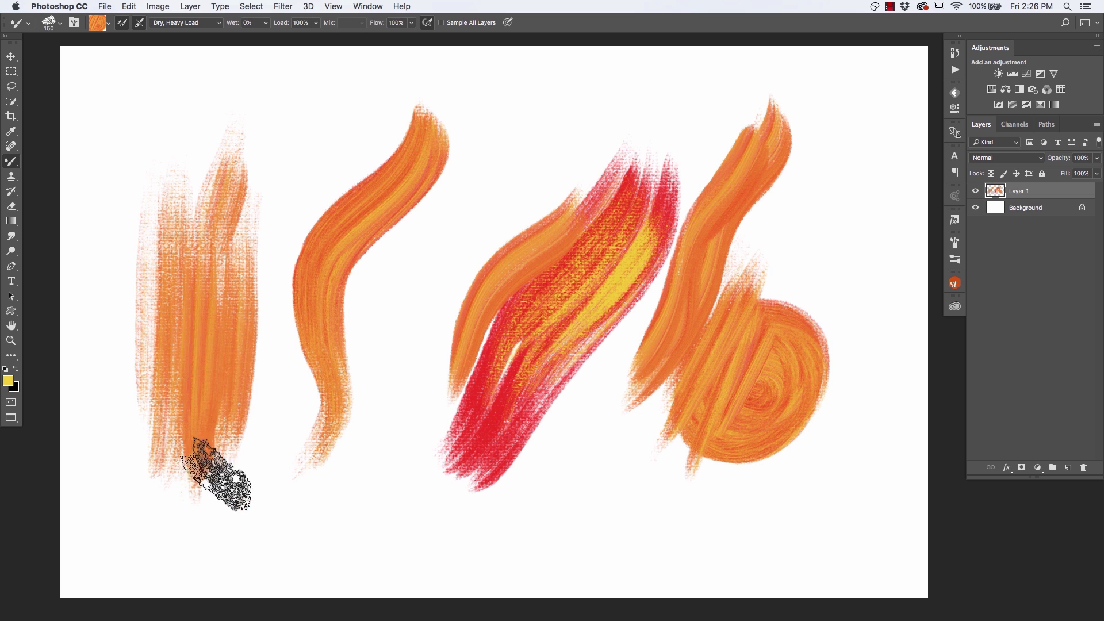
{"action": "mouse_move", "coordinate": [112, 313]}
{"action": "left_mouse_down"}
{"action": "mouse_move", "coordinate": [256, 317]}
{"action": "mouse_move", "coordinate": [283, 184]}
{"action": "mouse_move", "coordinate": [246, 192]}
{"action": "mouse_move", "coordinate": [138, 299]}
{"action": "left_mouse_up"}
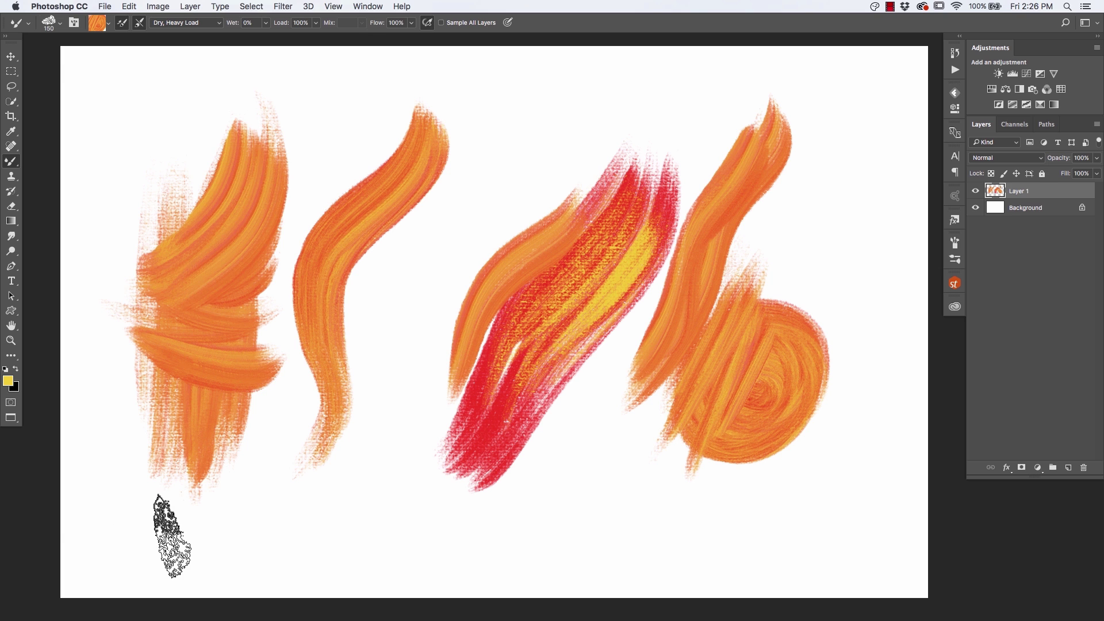
Switch to a size-80 Sample All Layers preset and paint a yellow stroke between the orange curve and red
{"action": "left_click", "coordinate": [23, 23]}
{"action": "left_click", "coordinate": [42, 56]}
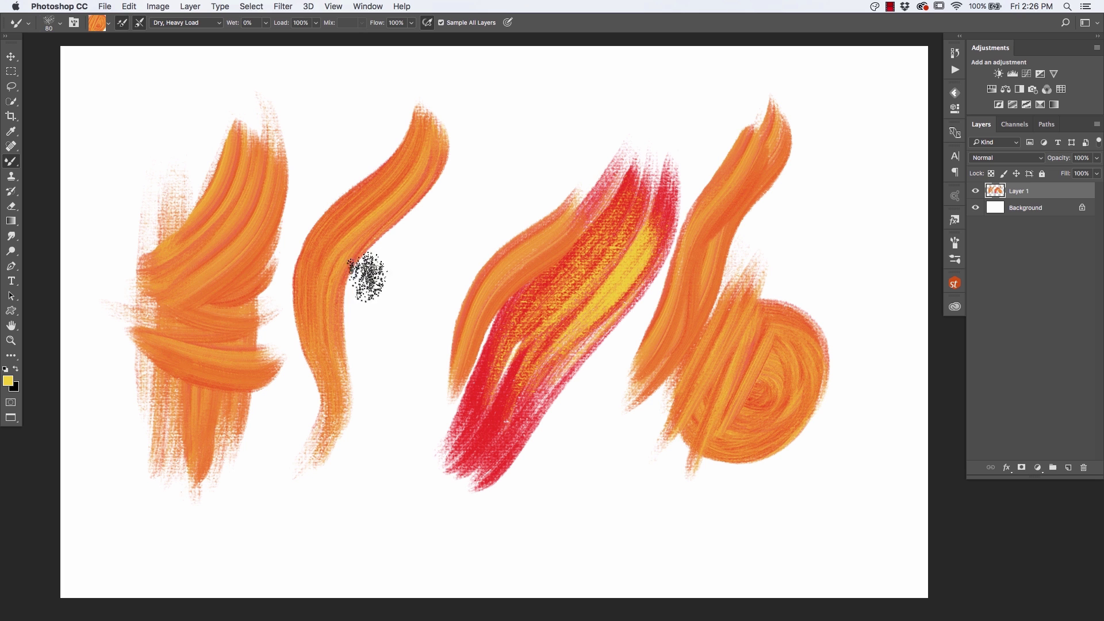
{"action": "mouse_move", "coordinate": [506, 178]}
{"action": "left_mouse_down"}
{"action": "mouse_move", "coordinate": [397, 419]}
{"action": "mouse_move", "coordinate": [505, 153]}
{"action": "mouse_move", "coordinate": [374, 404]}
{"action": "mouse_move", "coordinate": [357, 369]}
{"action": "mouse_move", "coordinate": [394, 406]}
{"action": "mouse_move", "coordinate": [348, 471]}
{"action": "left_mouse_up"}
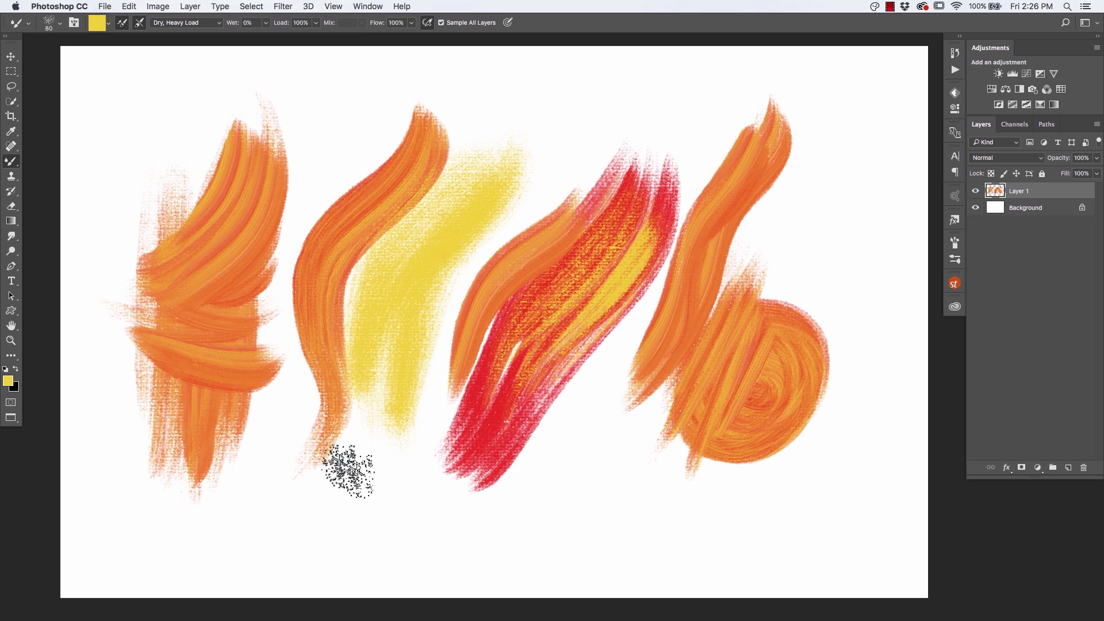
Set the foreground colour to green and blend it into the lower part of the yellow stroke
{"action": "left_click", "coordinate": [7, 380]}
{"action": "mouse_move", "coordinate": [240, 409]}
{"action": "left_mouse_down"}
{"action": "mouse_move", "coordinate": [239, 391]}
{"action": "mouse_move", "coordinate": [241, 408]}
{"action": "left_mouse_up"}
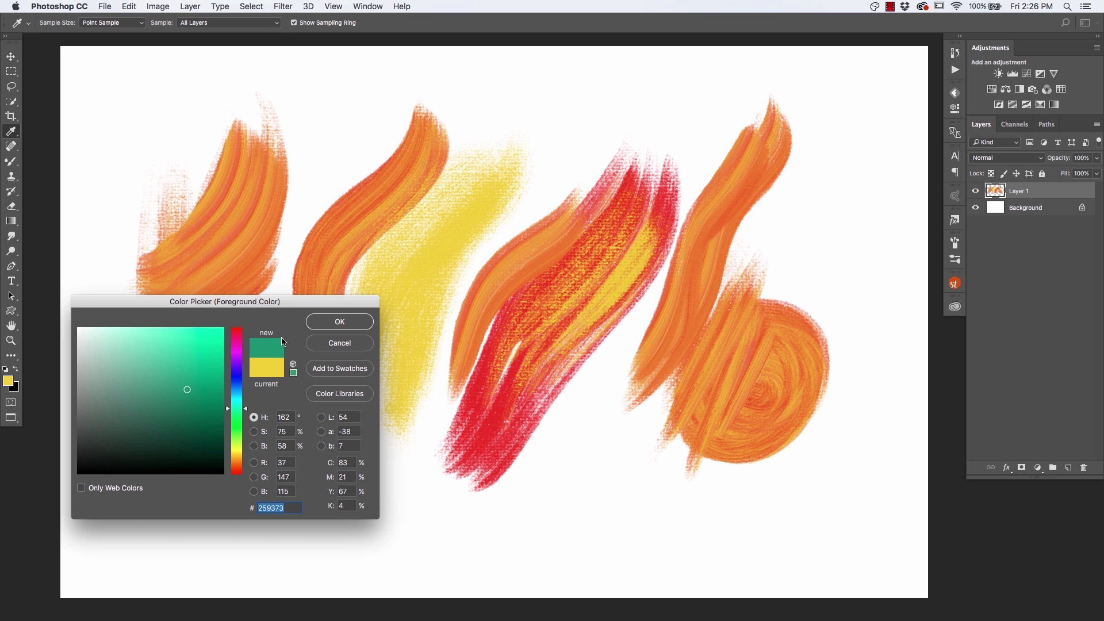
{"action": "left_click", "coordinate": [319, 323]}
{"action": "mouse_move", "coordinate": [394, 488]}
{"action": "left_mouse_down"}
{"action": "mouse_move", "coordinate": [437, 262]}
{"action": "mouse_move", "coordinate": [387, 385]}
{"action": "mouse_move", "coordinate": [414, 256]}
{"action": "mouse_move", "coordinate": [391, 322]}
{"action": "mouse_move", "coordinate": [378, 291]}
{"action": "mouse_move", "coordinate": [380, 281]}
{"action": "mouse_move", "coordinate": [370, 371]}
{"action": "mouse_move", "coordinate": [391, 308]}
{"action": "mouse_move", "coordinate": [391, 411]}
{"action": "mouse_move", "coordinate": [424, 273]}
{"action": "left_mouse_up"}
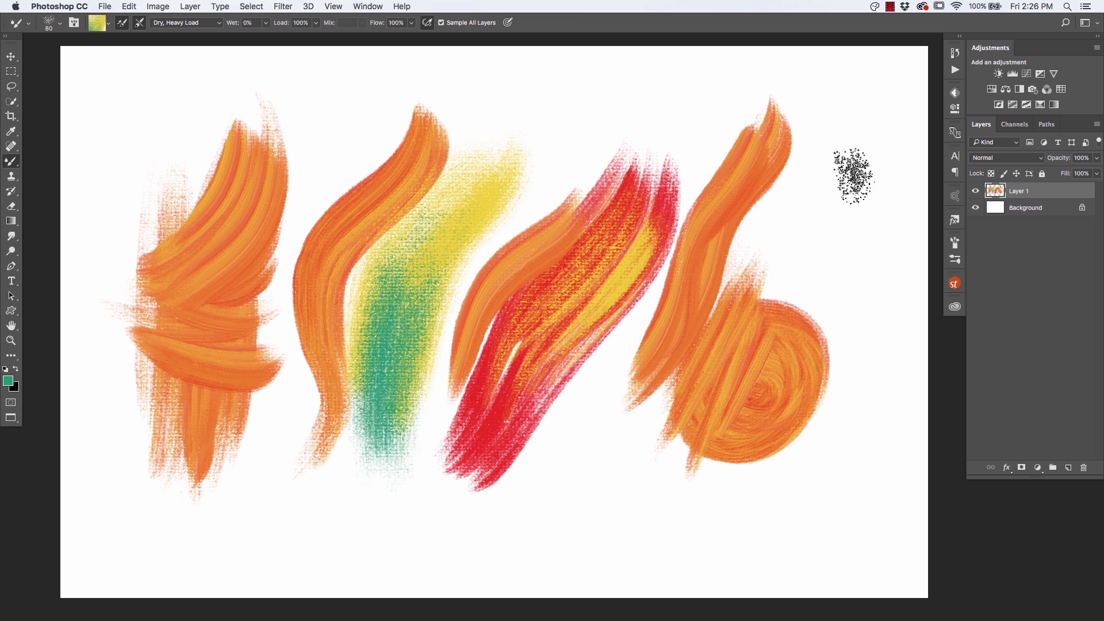
Paint yellow-green strokes at the right edge, arching over the red and orange, and along the bottom
{"action": "mouse_move", "coordinate": [856, 94]}
{"action": "left_mouse_down"}
{"action": "mouse_move", "coordinate": [870, 252]}
{"action": "mouse_move", "coordinate": [842, 323]}
{"action": "mouse_move", "coordinate": [840, 102]}
{"action": "mouse_move", "coordinate": [836, 233]}
{"action": "mouse_move", "coordinate": [813, 285]}
{"action": "mouse_move", "coordinate": [851, 111]}
{"action": "mouse_move", "coordinate": [851, 276]}
{"action": "mouse_move", "coordinate": [784, 337]}
{"action": "mouse_move", "coordinate": [876, 137]}
{"action": "mouse_move", "coordinate": [886, 206]}
{"action": "mouse_move", "coordinate": [742, 314]}
{"action": "mouse_move", "coordinate": [831, 275]}
{"action": "mouse_move", "coordinate": [857, 124]}
{"action": "mouse_move", "coordinate": [780, 296]}
{"action": "mouse_move", "coordinate": [633, 296]}
{"action": "mouse_move", "coordinate": [682, 319]}
{"action": "mouse_move", "coordinate": [863, 130]}
{"action": "mouse_move", "coordinate": [860, 196]}
{"action": "mouse_move", "coordinate": [653, 325]}
{"action": "mouse_move", "coordinate": [879, 186]}
{"action": "left_mouse_up"}
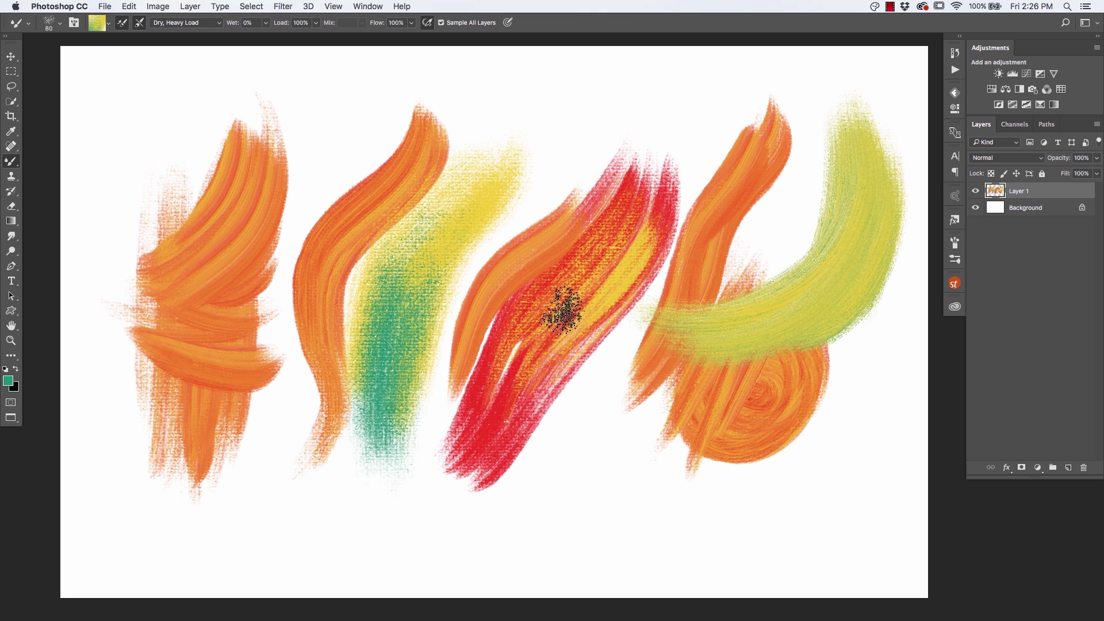
{"action": "mouse_move", "coordinate": [611, 418]}
{"action": "left_mouse_down"}
{"action": "mouse_move", "coordinate": [608, 449]}
{"action": "mouse_move", "coordinate": [700, 291]}
{"action": "mouse_move", "coordinate": [583, 216]}
{"action": "mouse_move", "coordinate": [598, 428]}
{"action": "mouse_move", "coordinate": [584, 451]}
{"action": "left_mouse_up"}
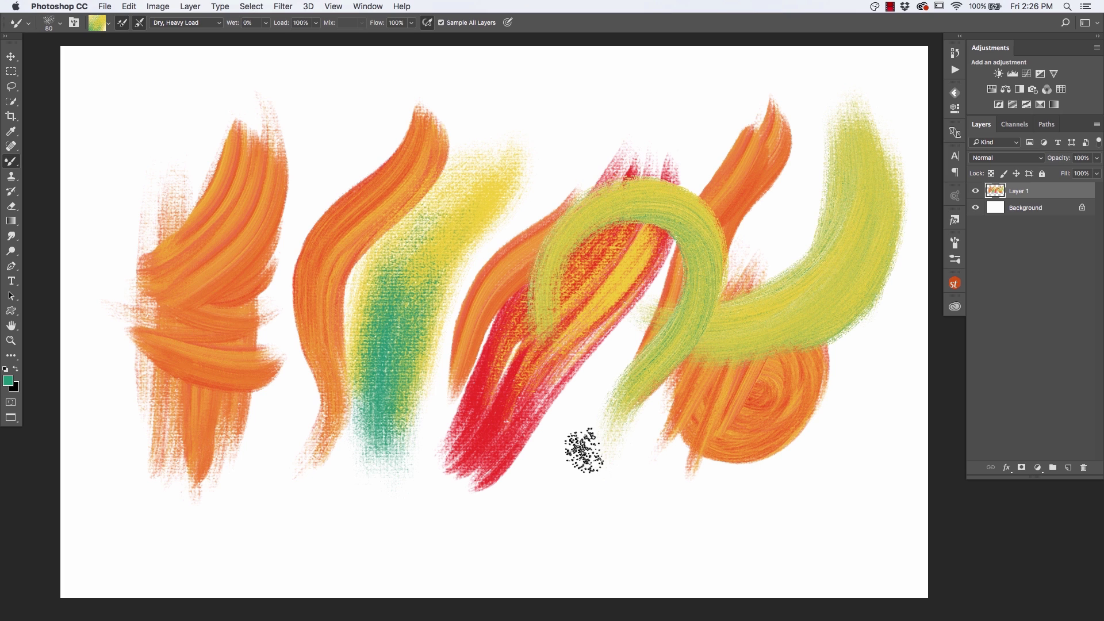
{"action": "left_click_drag", "start_coordinate": [503, 515], "coordinate": [739, 473]}
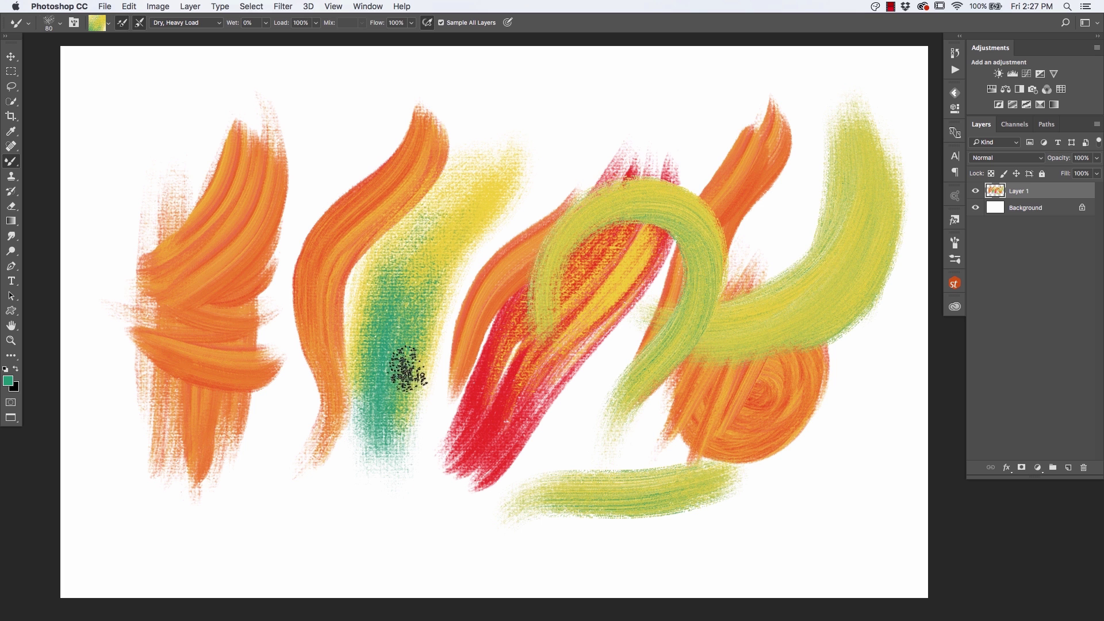
{"action": "mouse_move", "coordinate": [353, 357]}
{"action": "left_mouse_down"}
{"action": "mouse_move", "coordinate": [506, 353]}
{"action": "mouse_move", "coordinate": [402, 368]}
{"action": "mouse_move", "coordinate": [423, 365]}
{"action": "mouse_move", "coordinate": [353, 360]}
{"action": "left_mouse_up"}
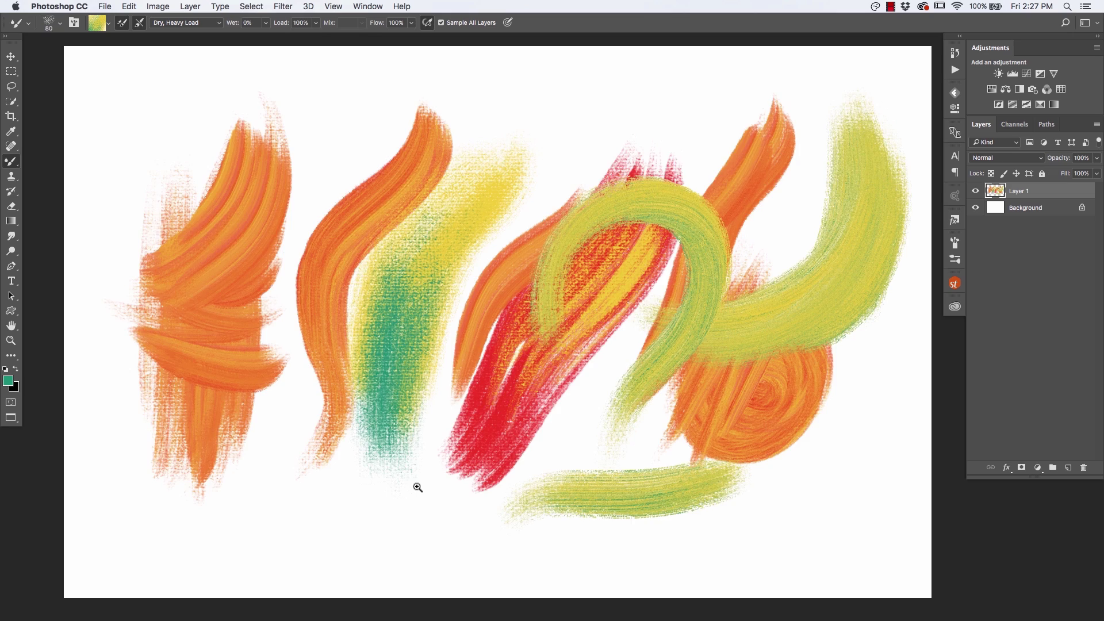
{"action": "left_click_drag", "start_coordinate": [418, 487], "coordinate": [417, 487]}
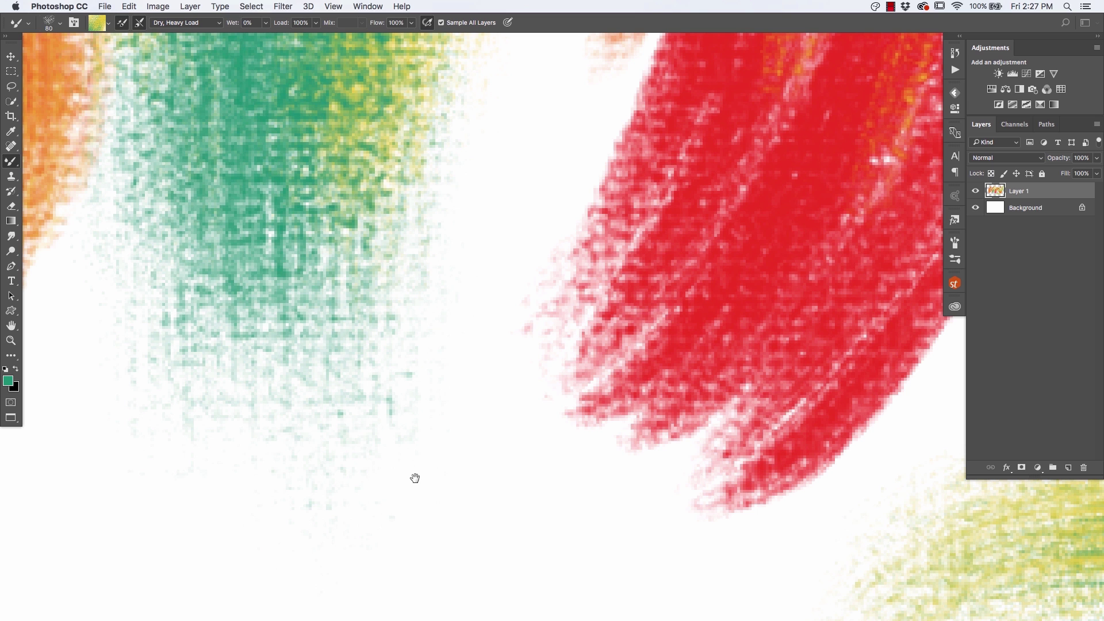
{"action": "left_click", "coordinate": [416, 477], "text": "alt"}
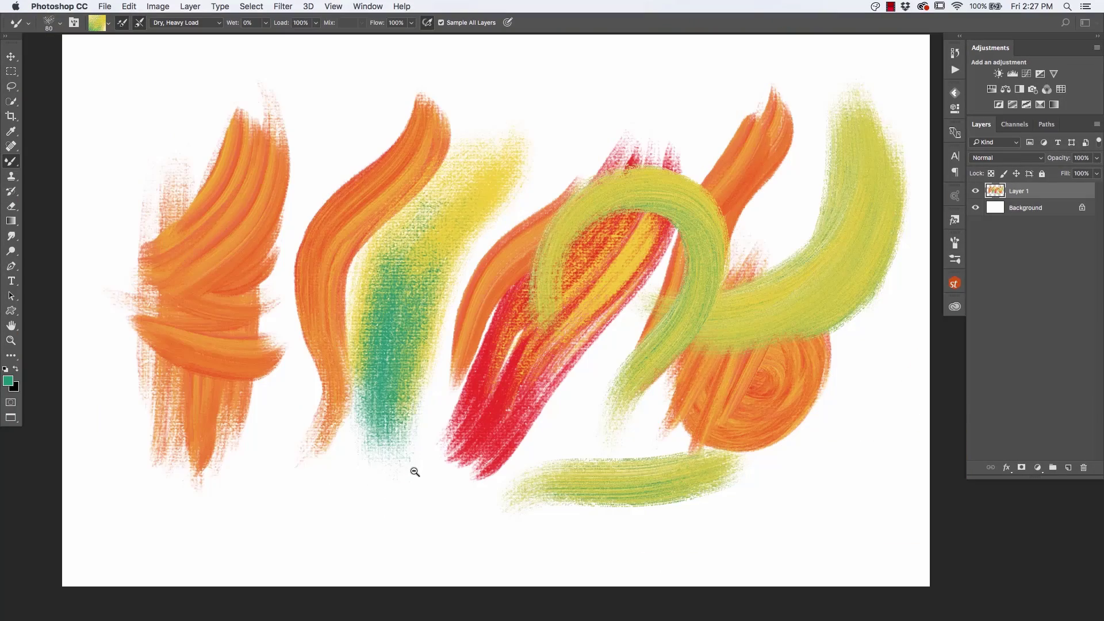
{"action": "mouse_move", "coordinate": [414, 475]}
{"action": "left_mouse_down"}
{"action": "mouse_move", "coordinate": [375, 439]}
{"action": "mouse_move", "coordinate": [419, 370]}
{"action": "mouse_move", "coordinate": [318, 434]}
{"action": "mouse_move", "coordinate": [353, 423]}
{"action": "mouse_move", "coordinate": [347, 451]}
{"action": "left_mouse_up"}
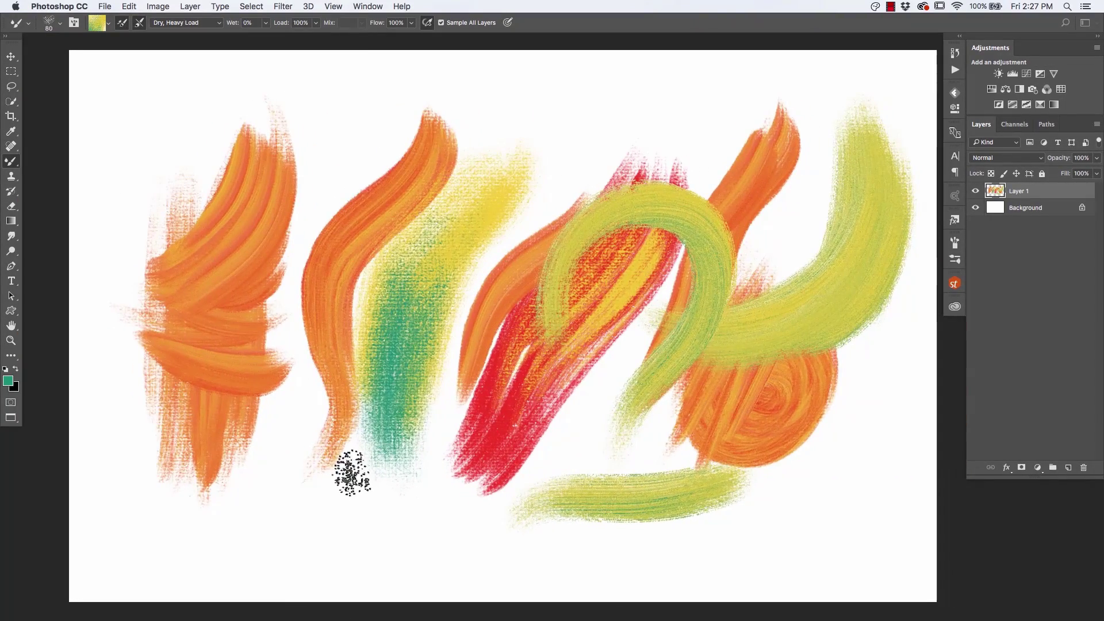